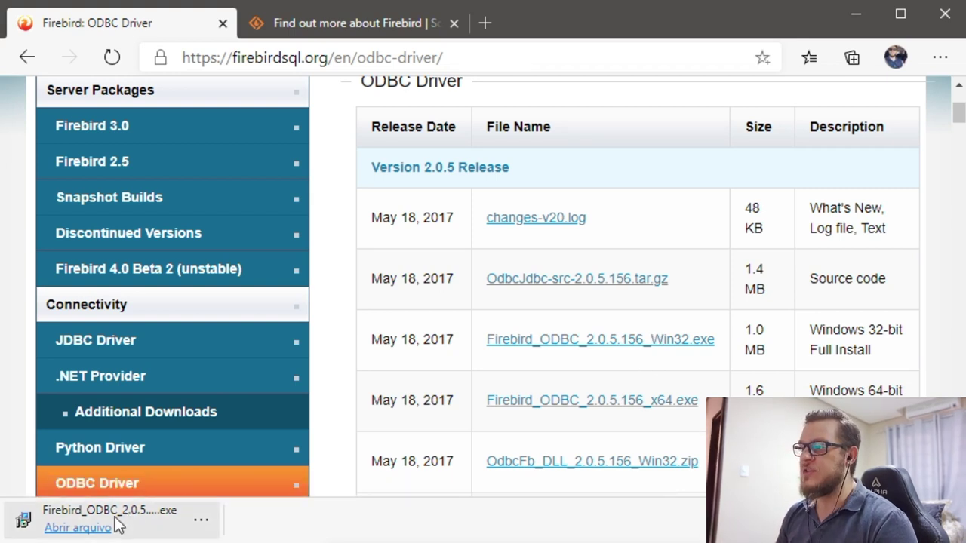
Step: Launch the downloaded Firebird ODBC driver installer, accept the license agreement and keep the default destination folder
click(87, 530)
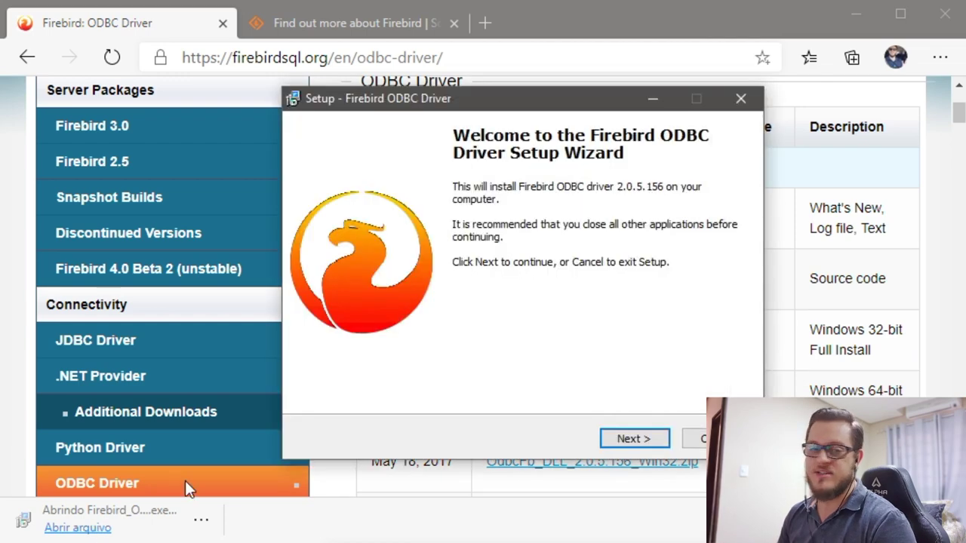
click(623, 441)
click(387, 380)
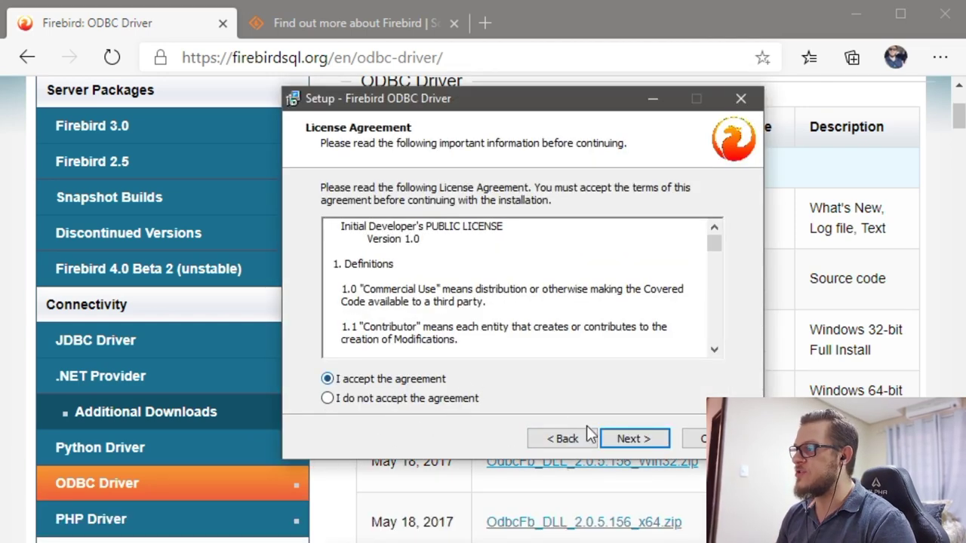
click(625, 438)
click(643, 438)
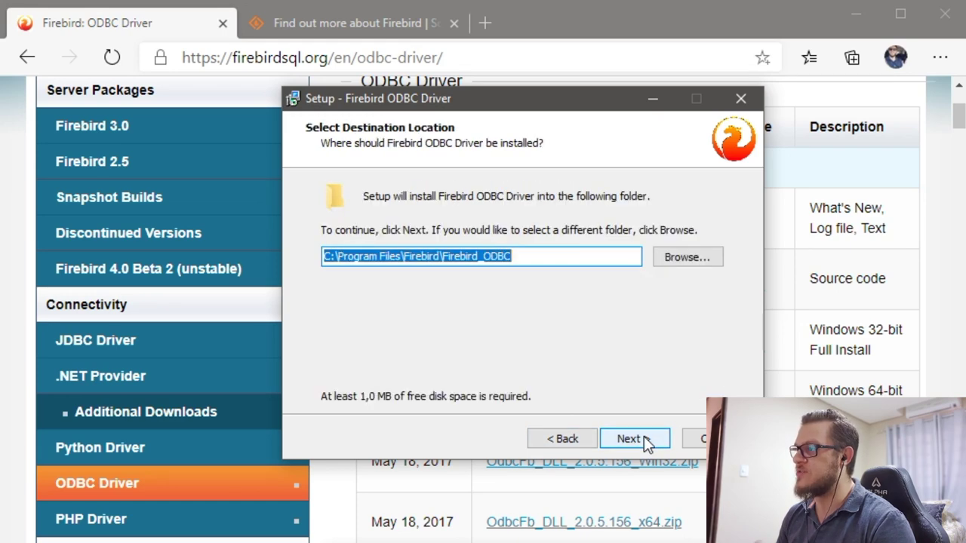
click(643, 437)
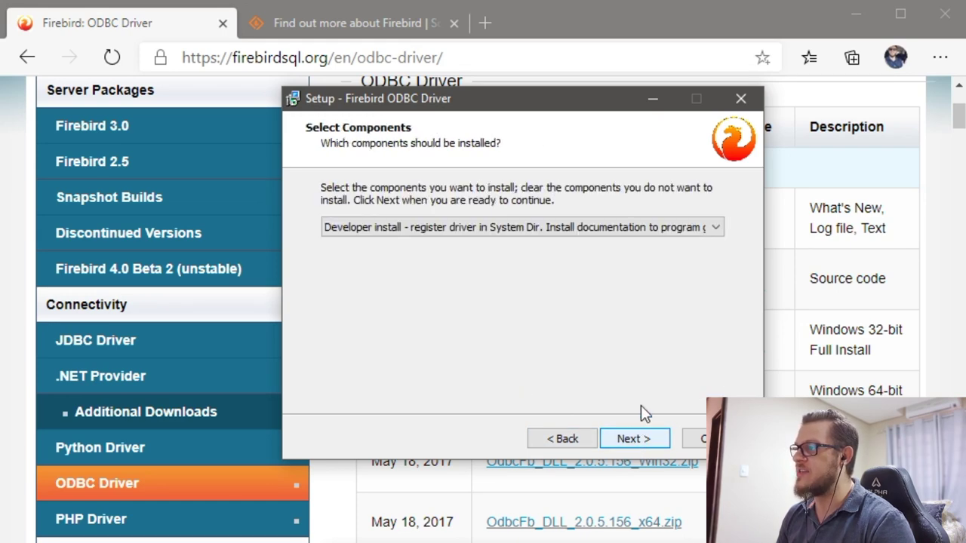
Step: Select the "Deployment install - no docs, no menus, no icons" setup type and complete the driver installation
click(339, 228)
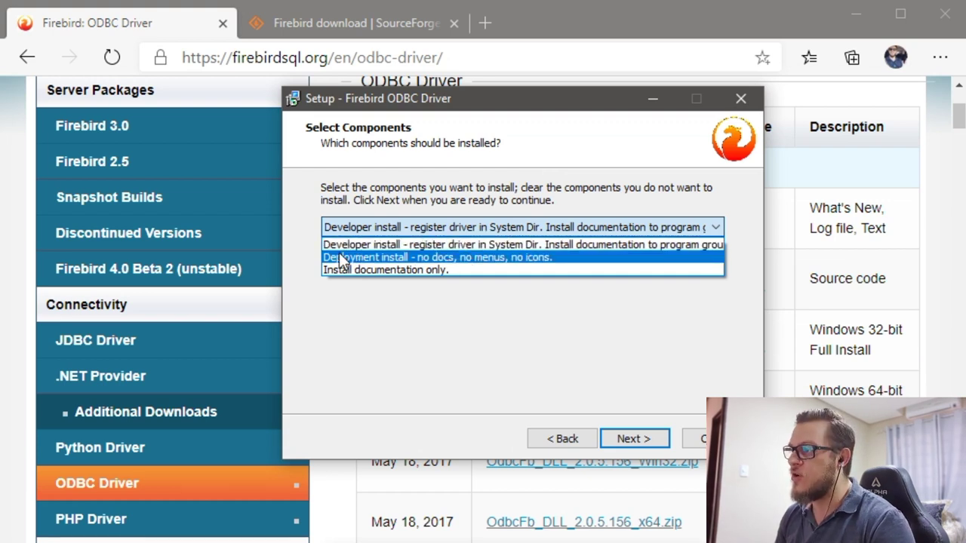
click(400, 258)
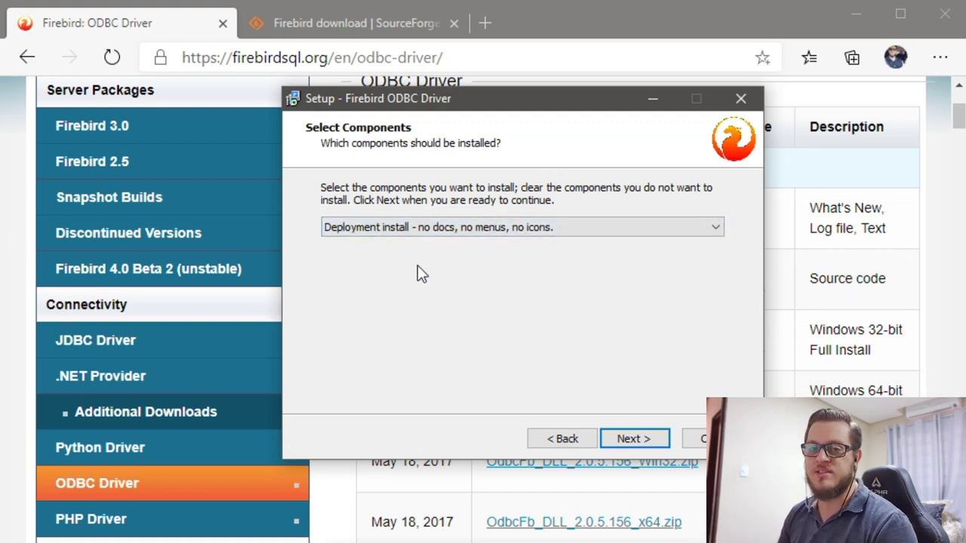
click(649, 438)
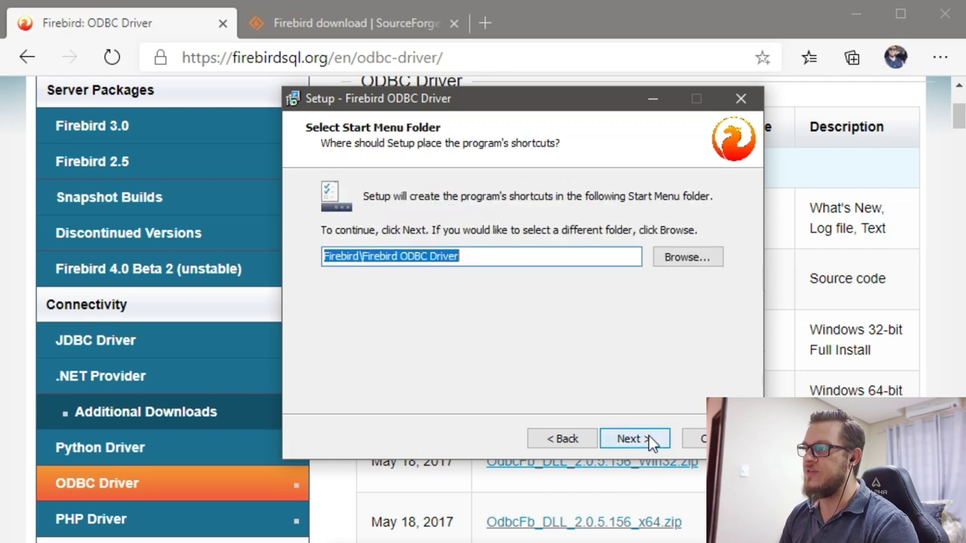
click(632, 438)
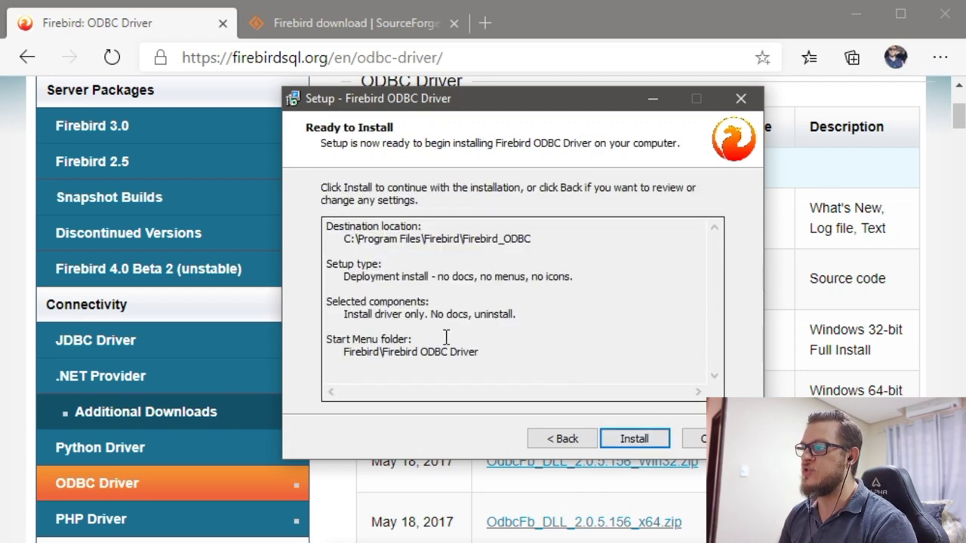
click(635, 438)
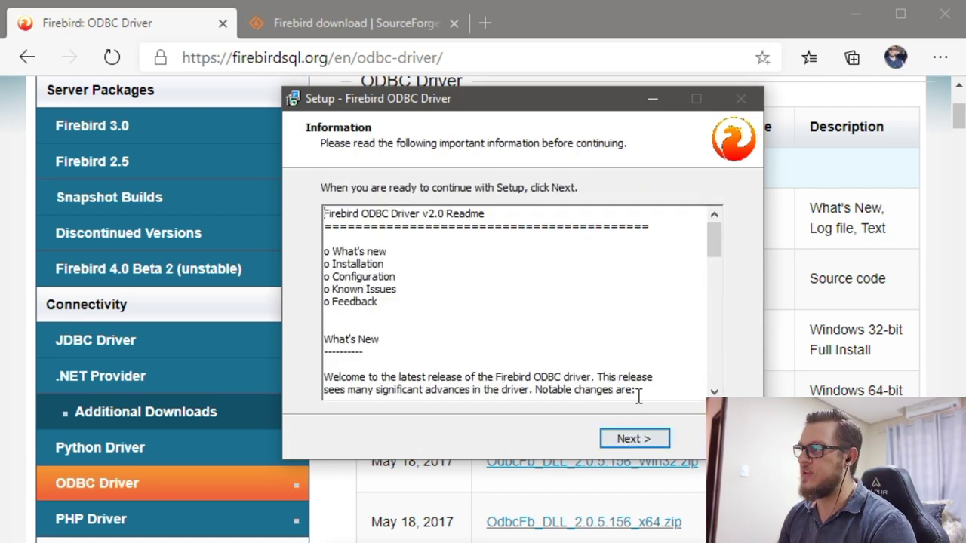
click(638, 439)
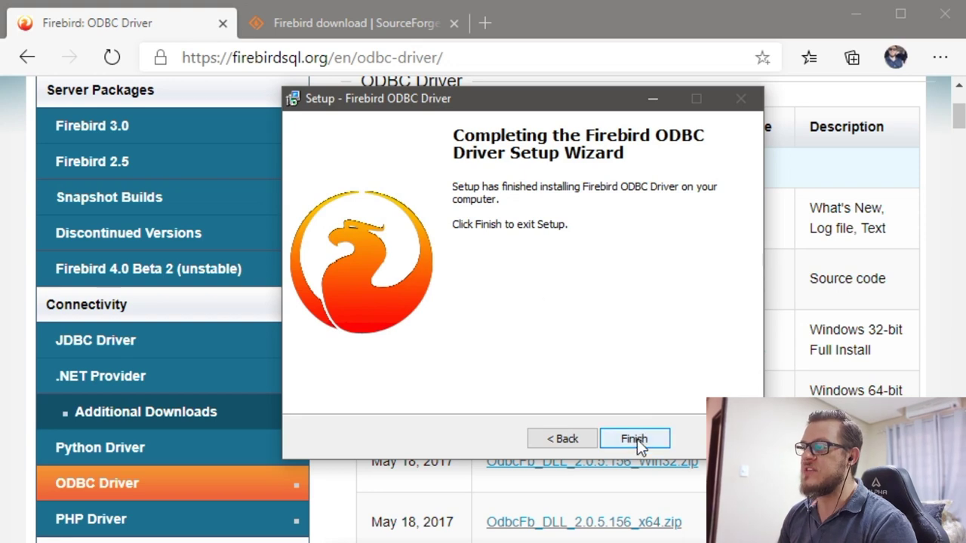
click(635, 439)
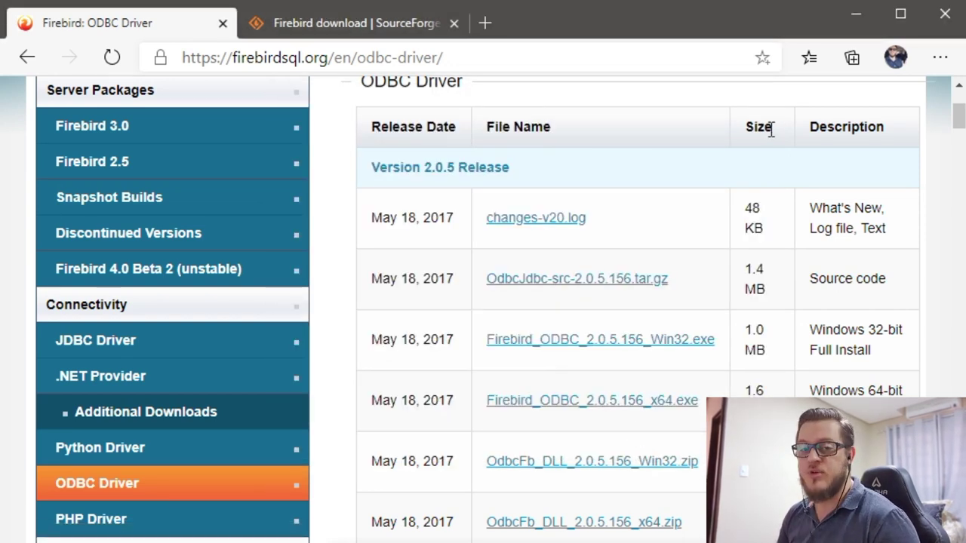
Step: Minimize the browser and open the Windows ODBC data source administrator by running odbcad32
click(855, 23)
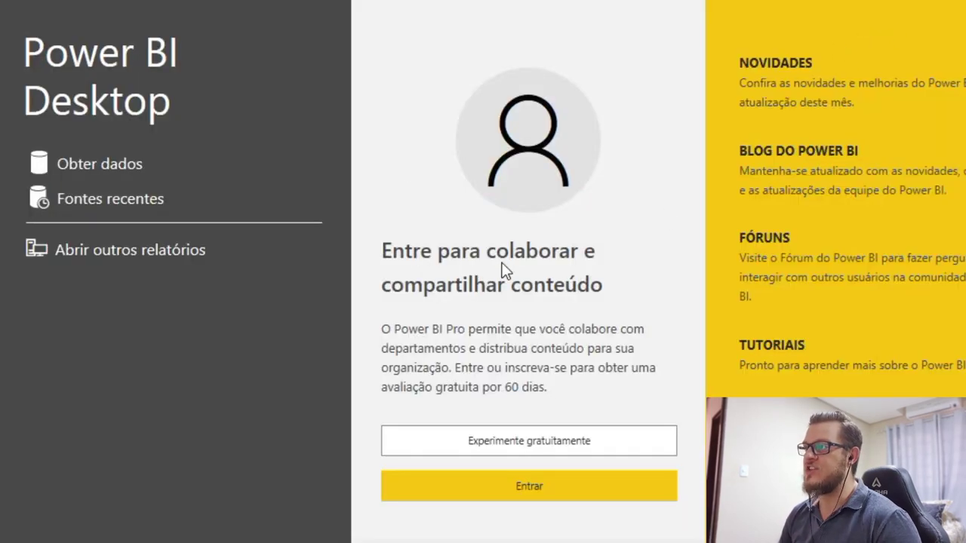
key(super+d)
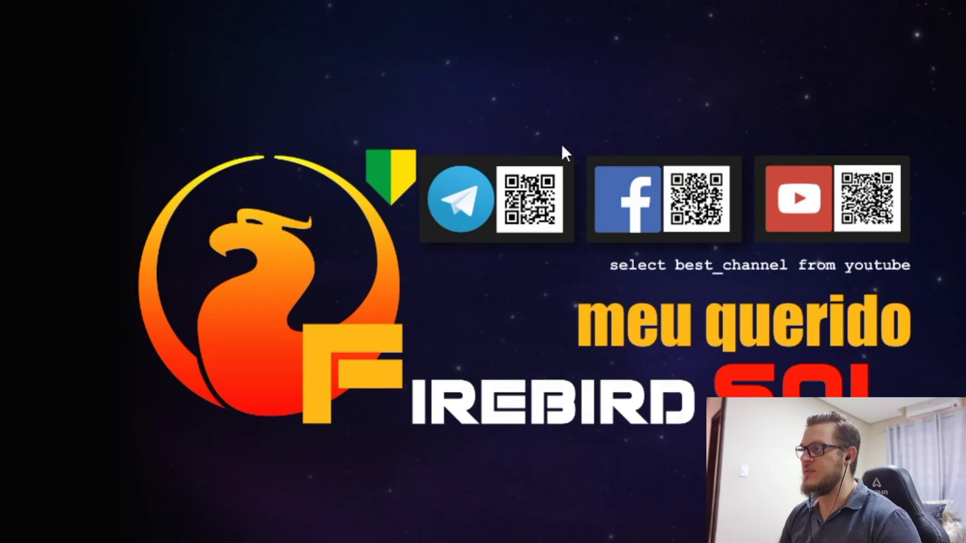
key(super+d)
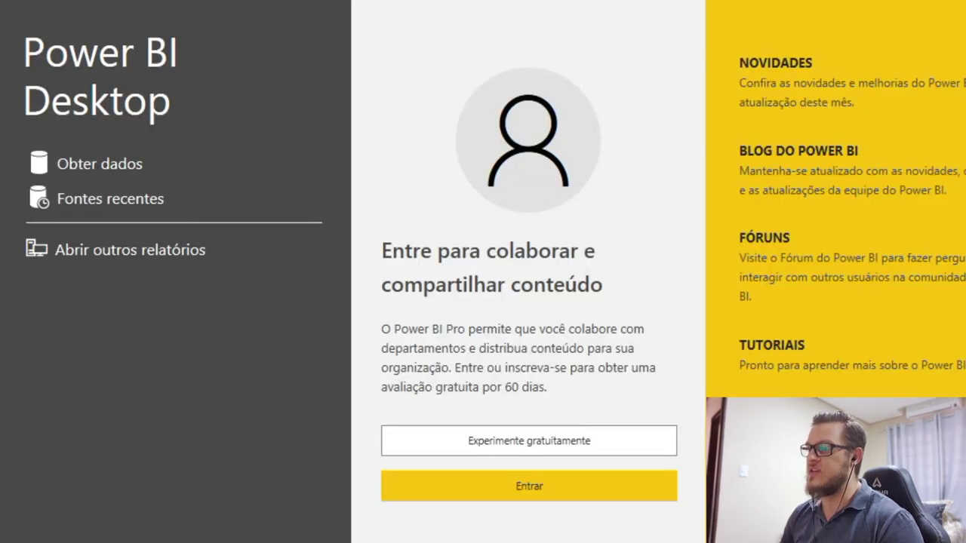
key(super+r)
drag(671, 269, 570, 194)
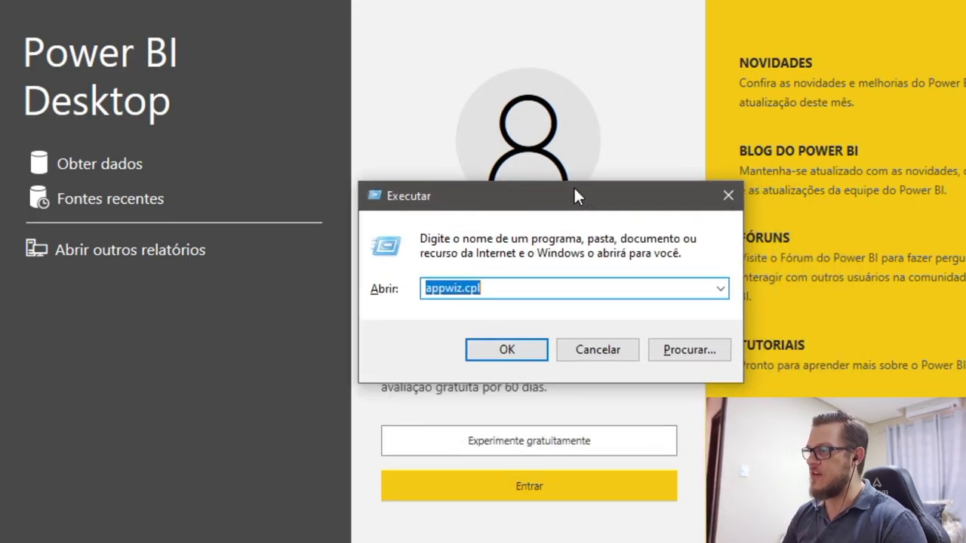
text(odbcad)
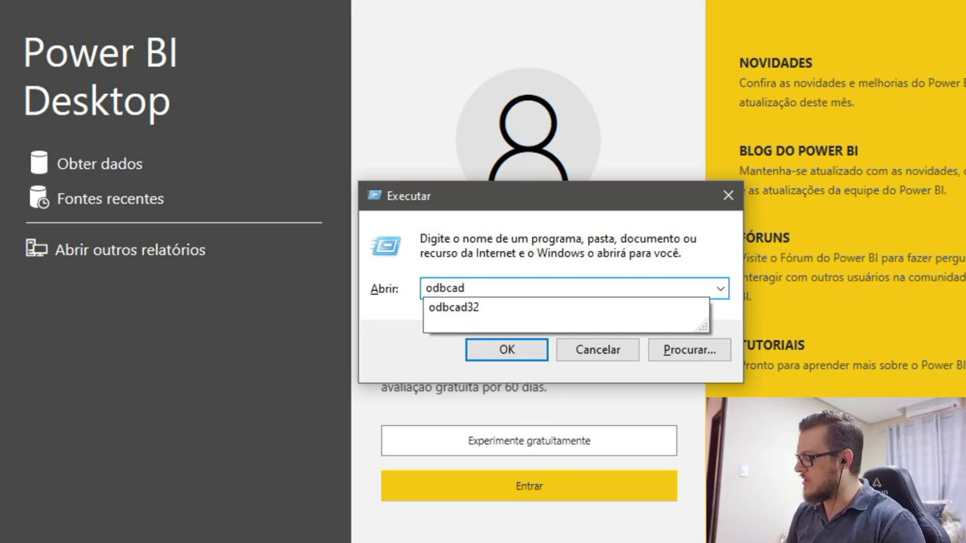
text(32)
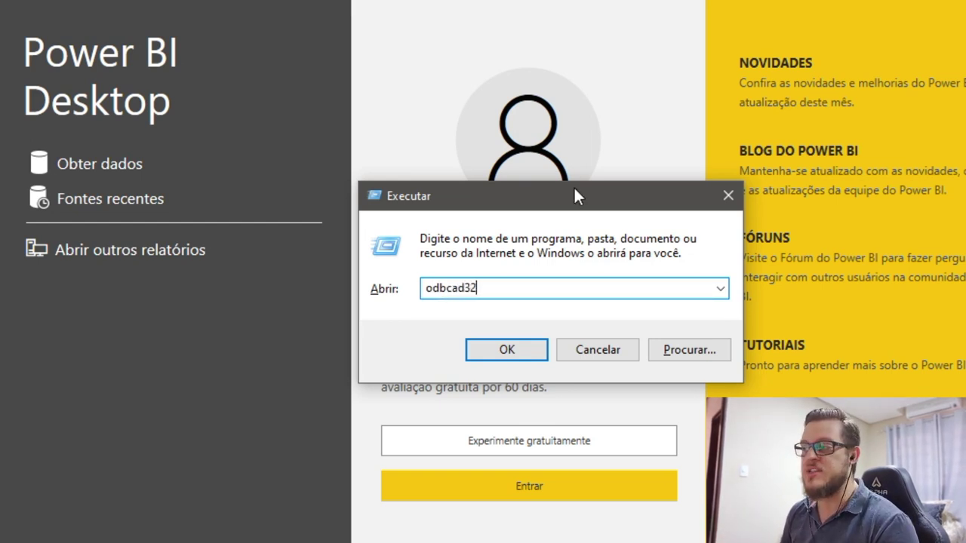
key(Return)
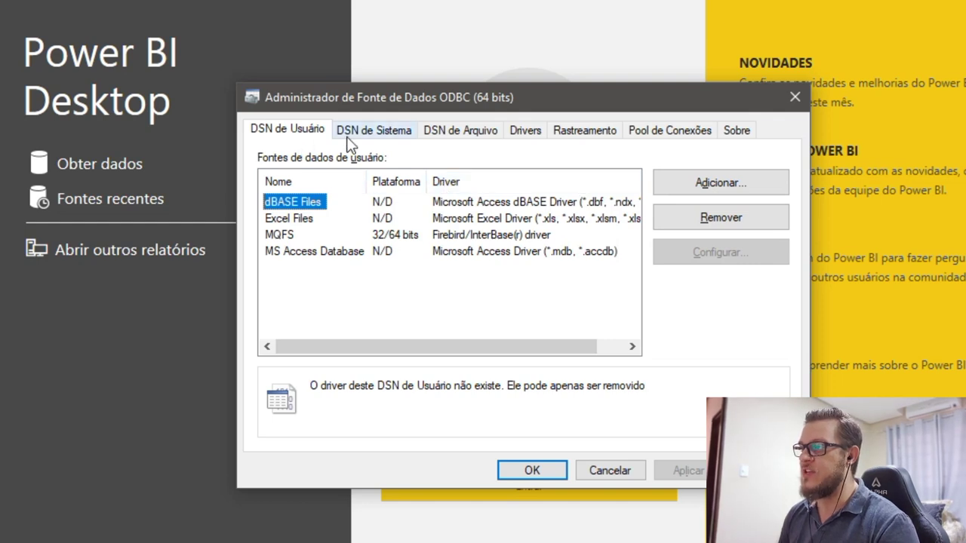
Step: Remove the existing MQFS entry from the user data sources
click(281, 234)
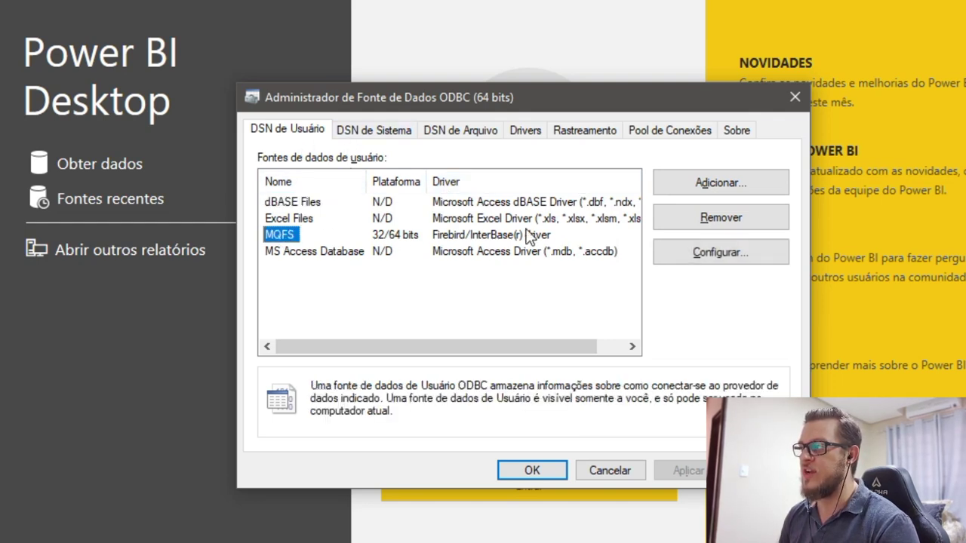
click(680, 220)
click(582, 352)
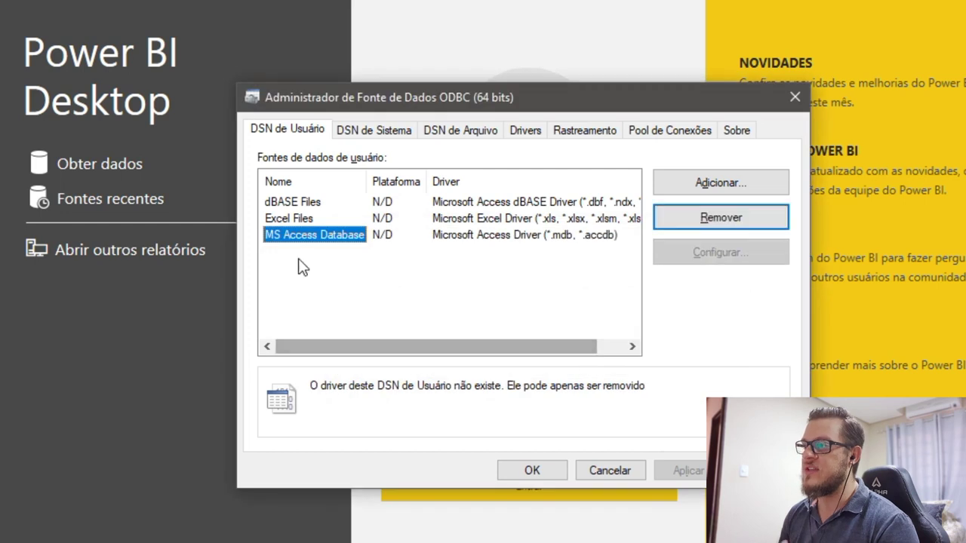
Step: Add a user data source with the Firebird/InterBase(r) driver and name it MQFS
click(734, 187)
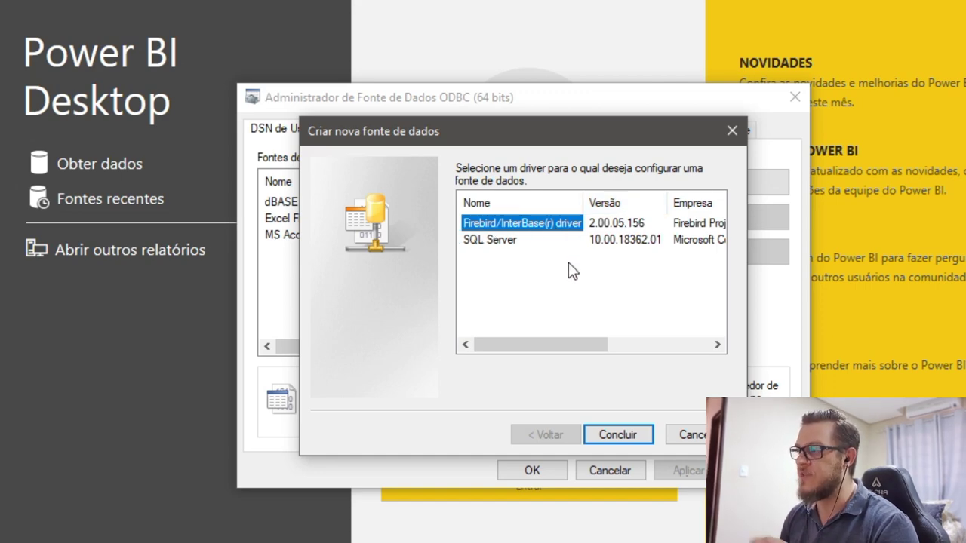
click(631, 434)
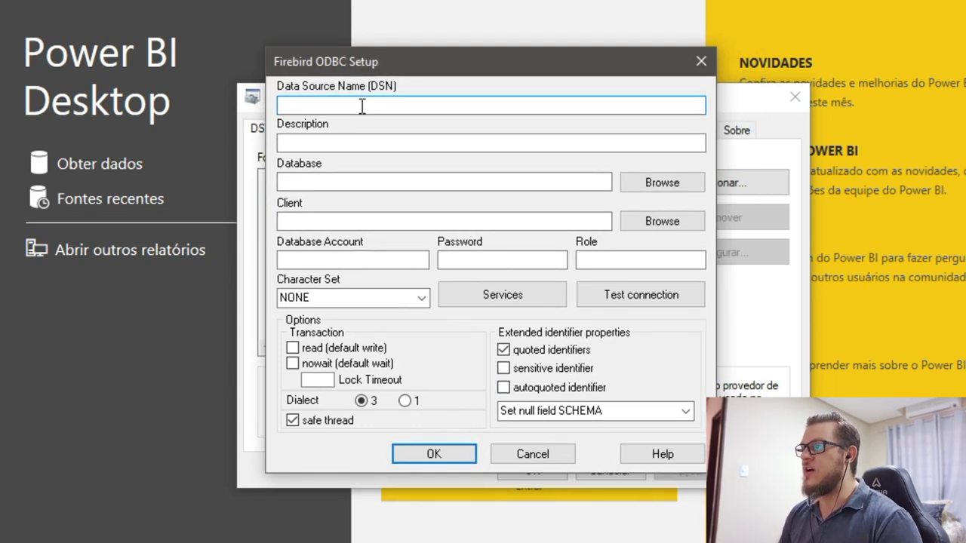
drag(366, 65, 517, 72)
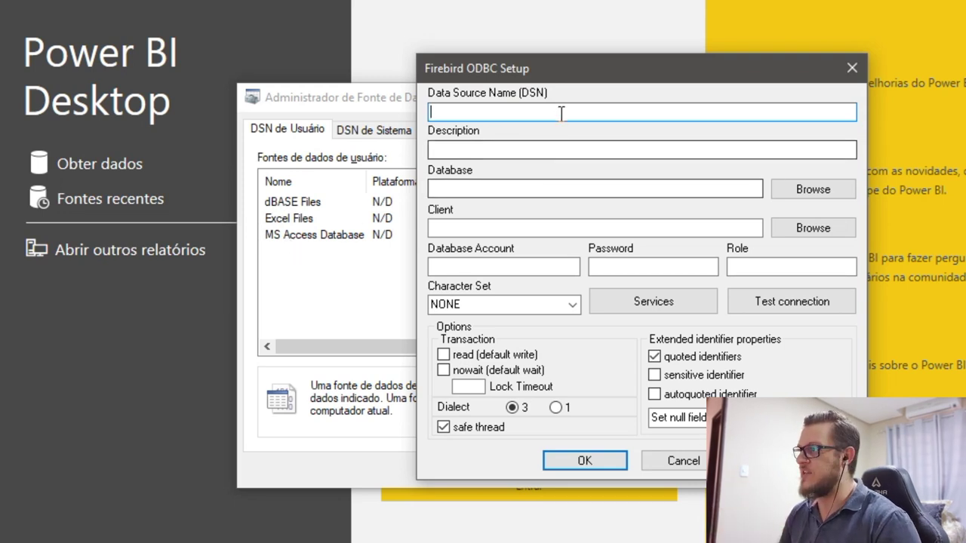
text(MQFS)
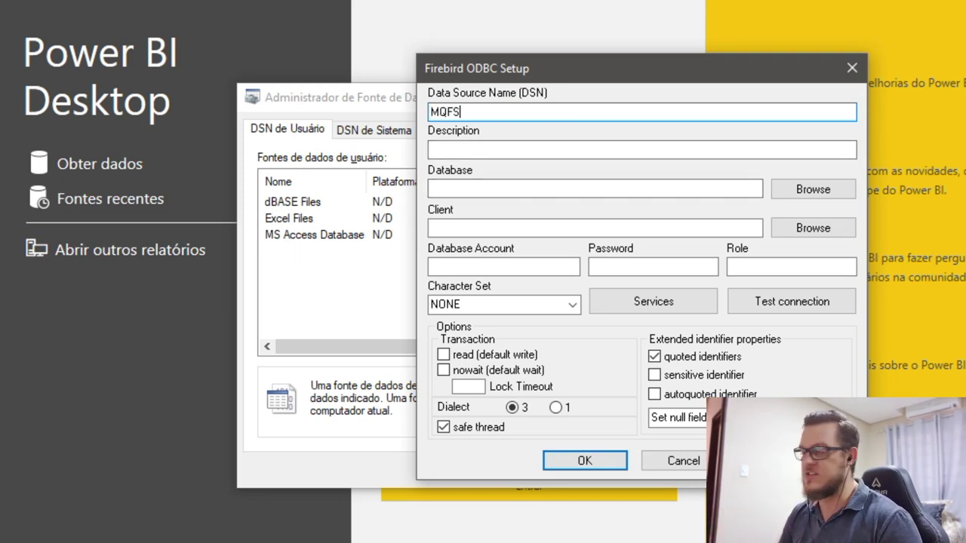
click(529, 147)
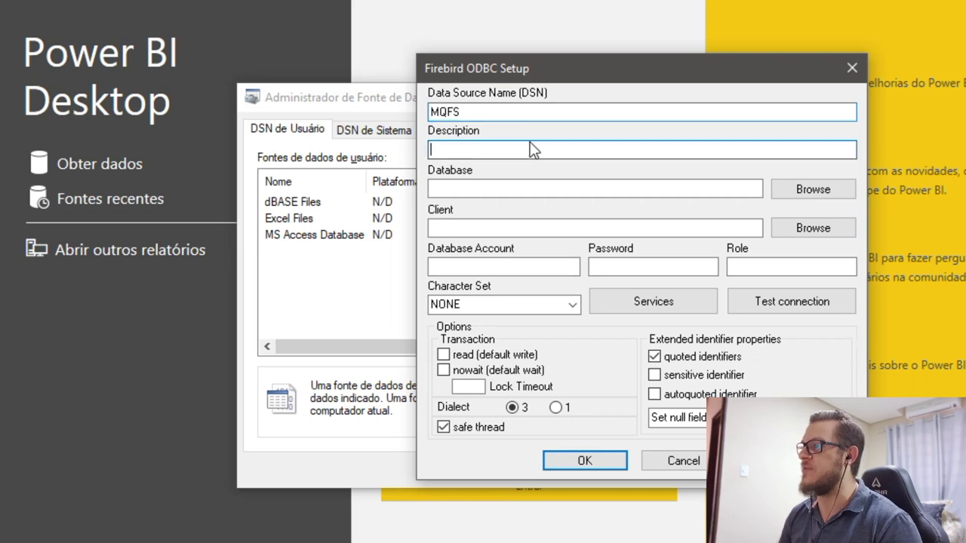
Step: Switch to File Explorer, open the Banco Exemplo folder and copy the full file name EXEMPLO.FDB
click(474, 189)
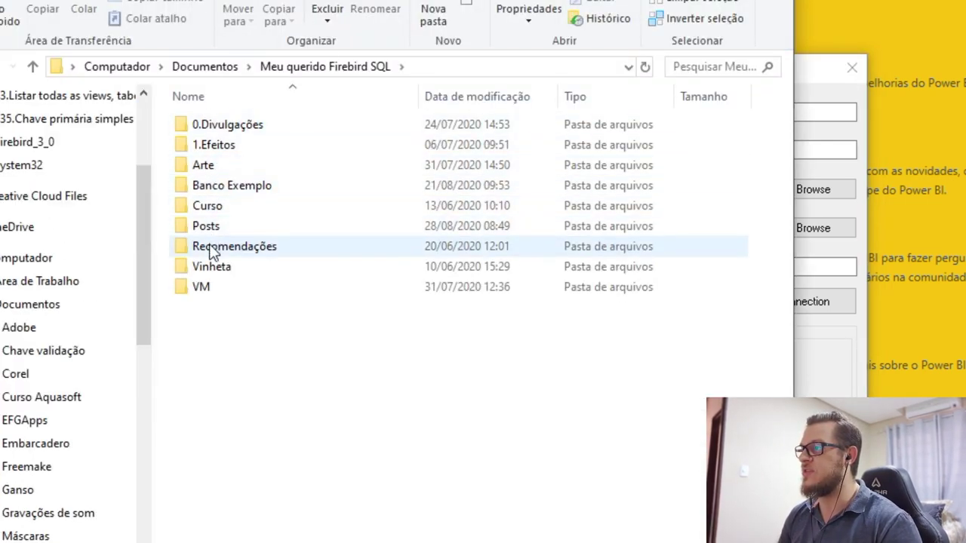
double_click(215, 188)
click(243, 148)
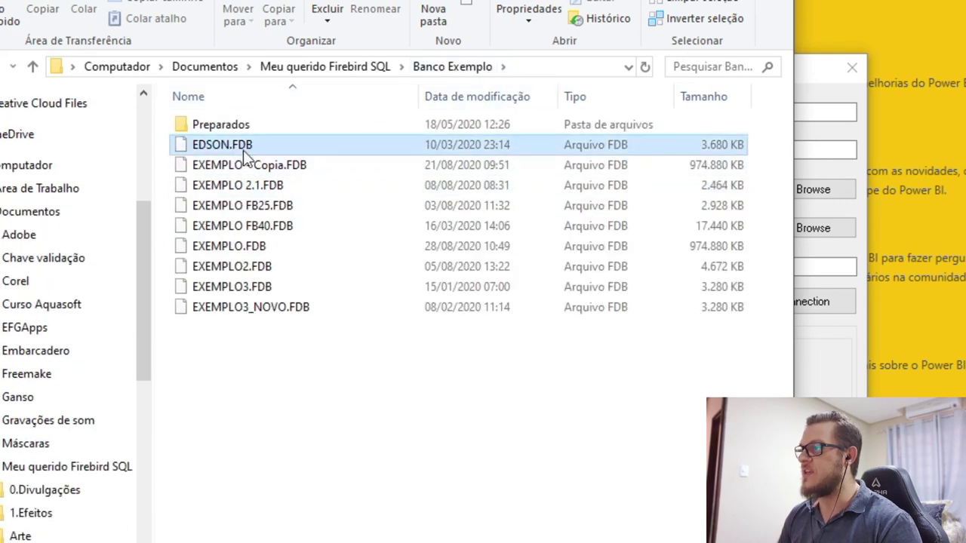
click(245, 188)
key(Down)
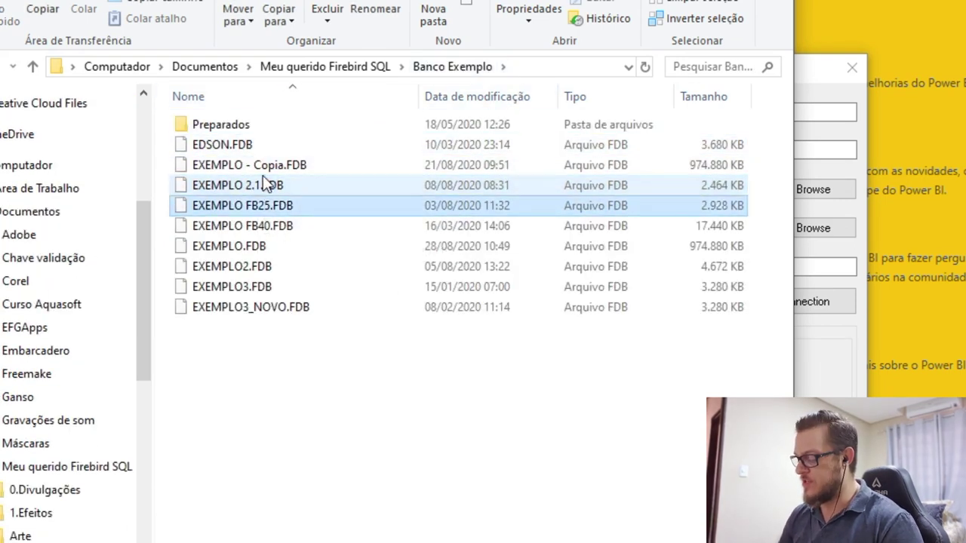
key(Down)
key(Down)
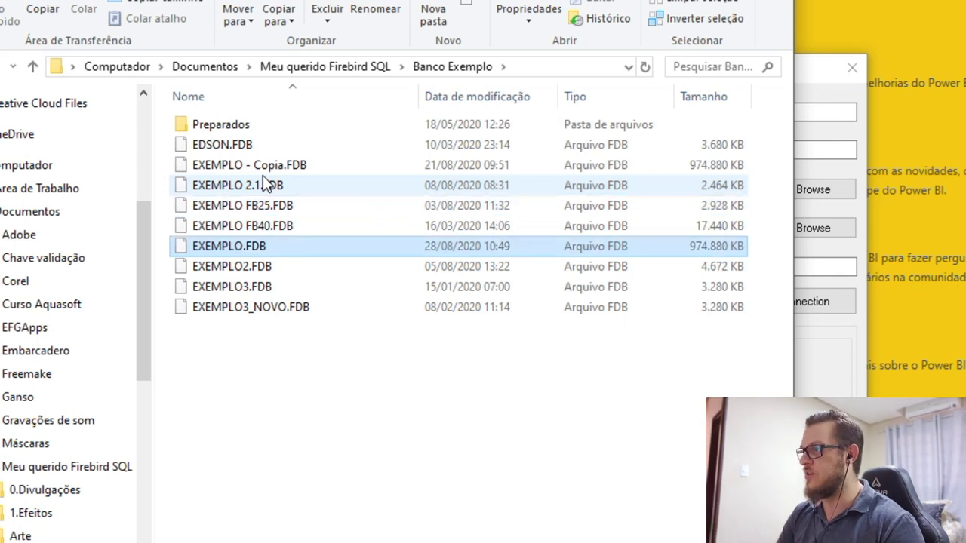
key(F2)
key(ctrl+a)
key(ctrl+c)
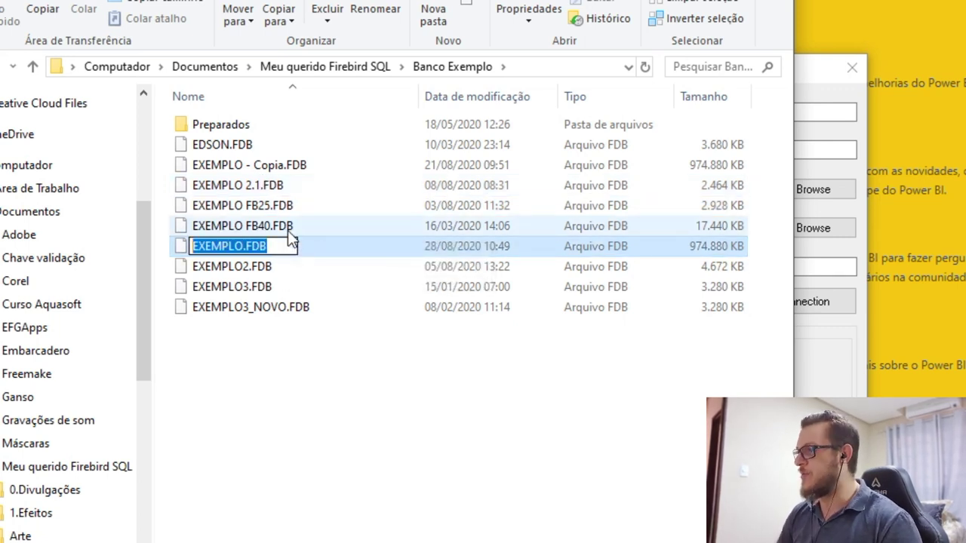
Step: Append \EXEMPLO.FDB to the Banco Exemplo folder path and select the full database path for copying
click(534, 67)
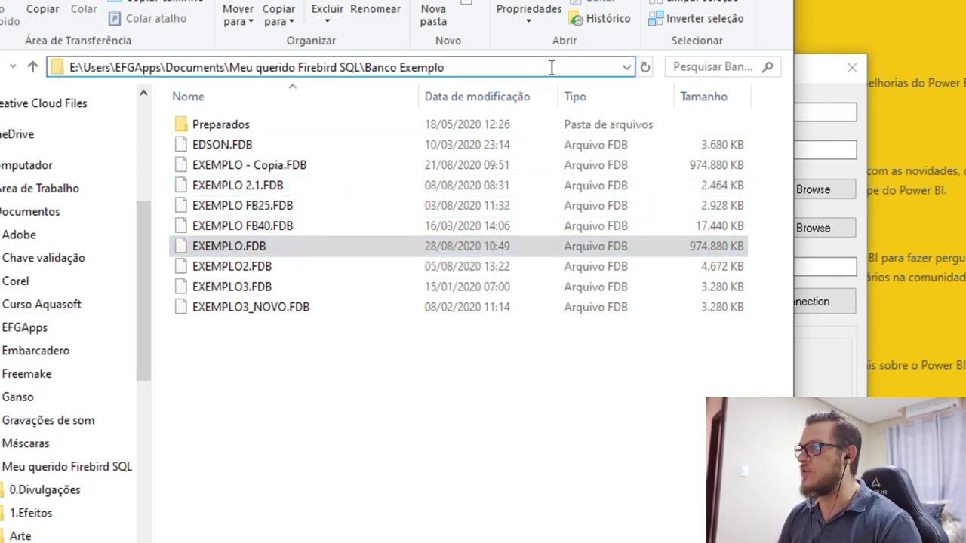
key(ctrl+v)
click(444, 67)
text(\)
key(ctrl+a)
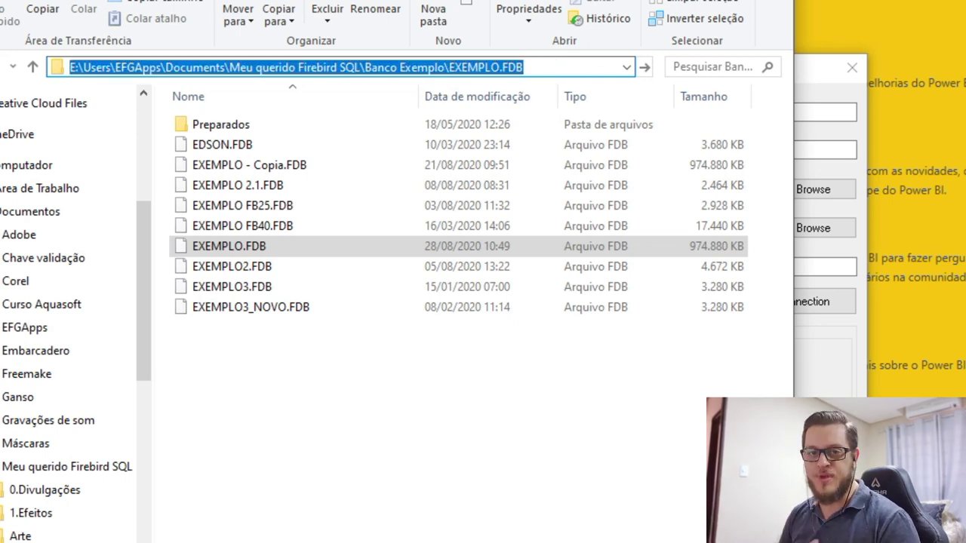
Step: Switch to the Firebird ODBC setup and set the database to 127.0.0.1/3064: followed by the copied full path of EXEMPLO.FDB
key(alt+Tab)
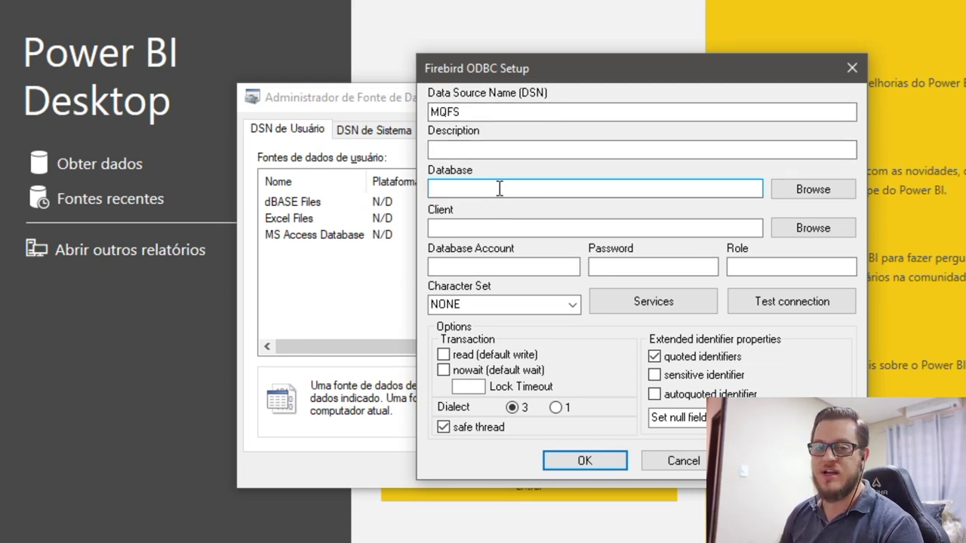
text(127.)
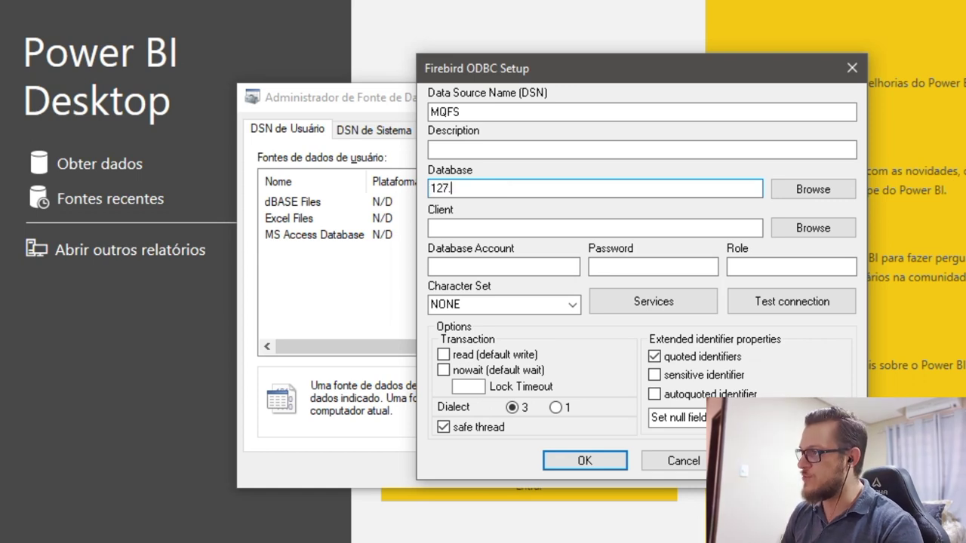
text(0.0.1/)
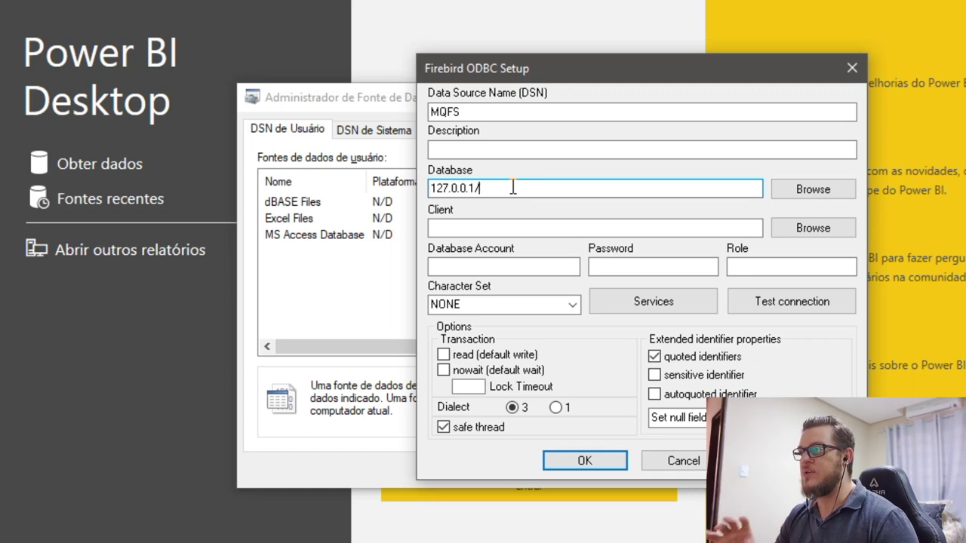
text(3064)
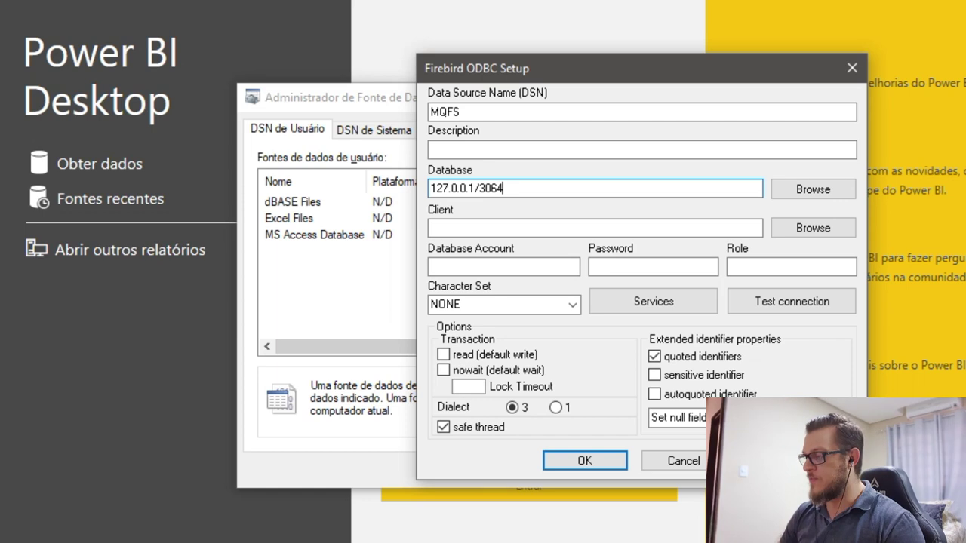
text(:)
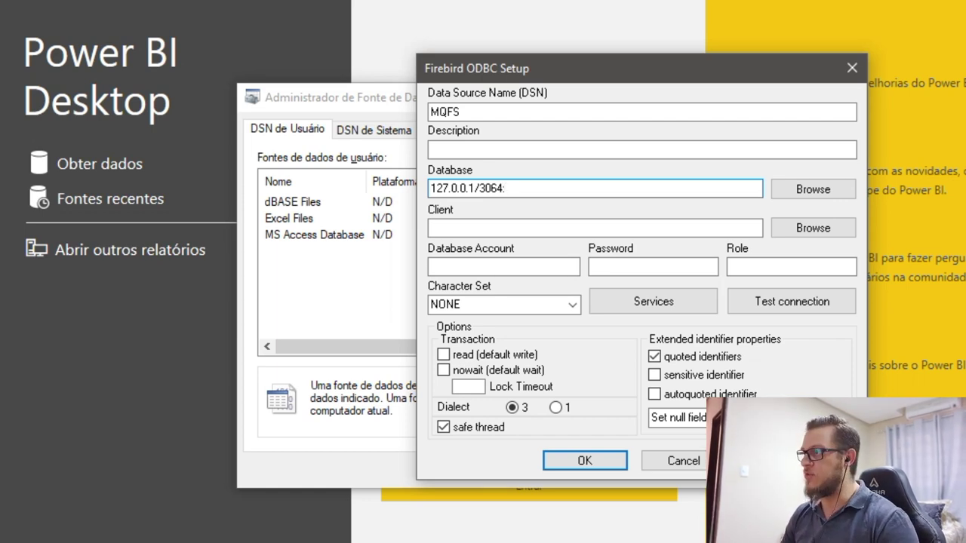
key(ctrl+v)
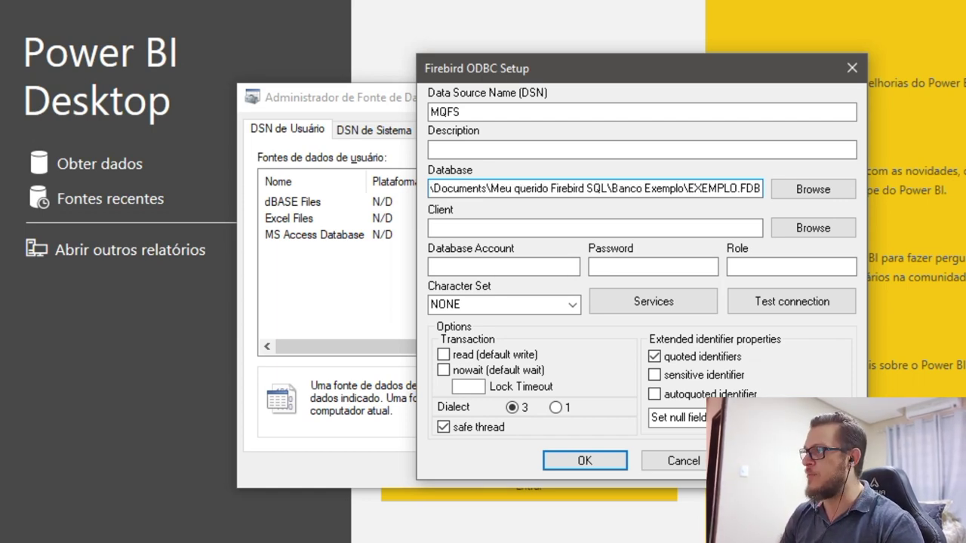
key(Home)
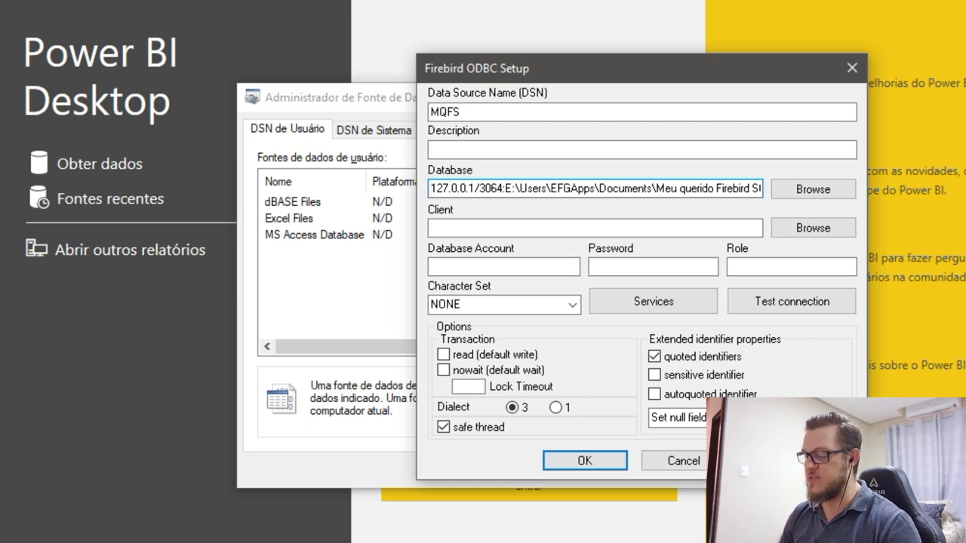
Step: Browse for the Firebird client, looking inside the WOW64 folder, and choose fbclient.dll from C:\Program Files\Firebird\Firebird_3_0
click(462, 226)
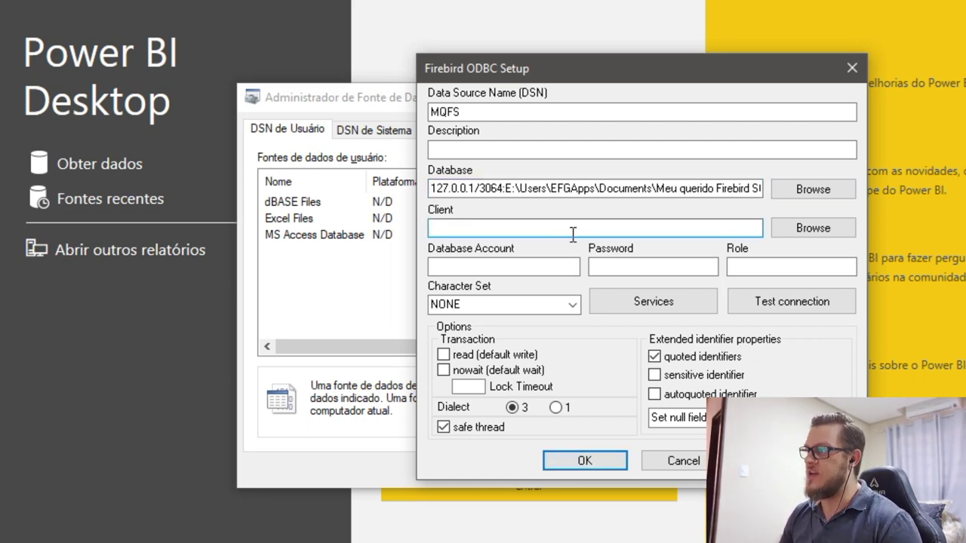
click(811, 228)
drag(397, 110, 491, 37)
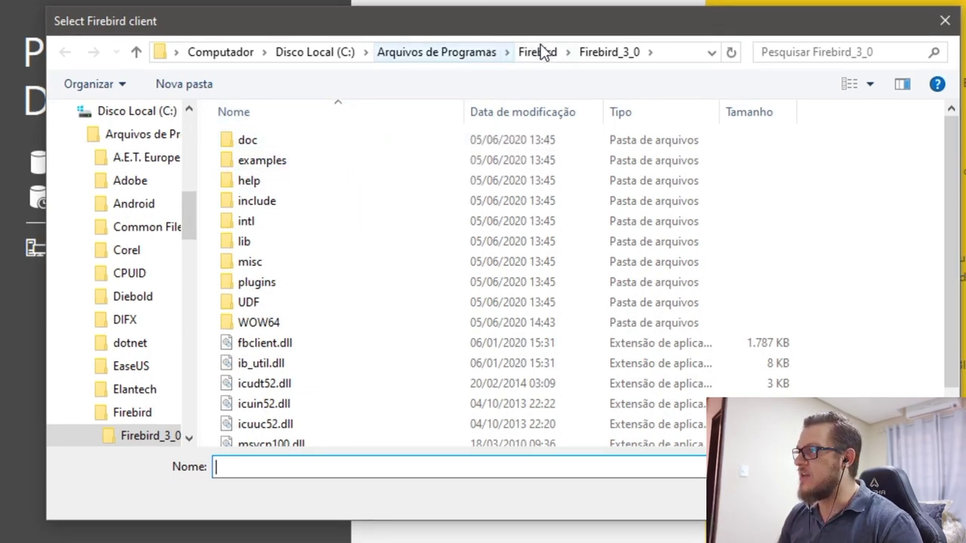
click(675, 53)
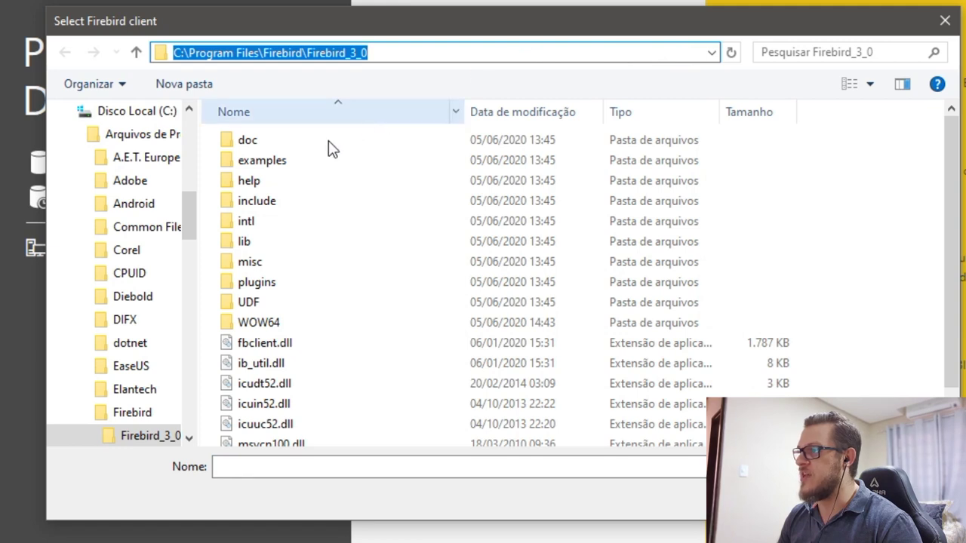
click(277, 342)
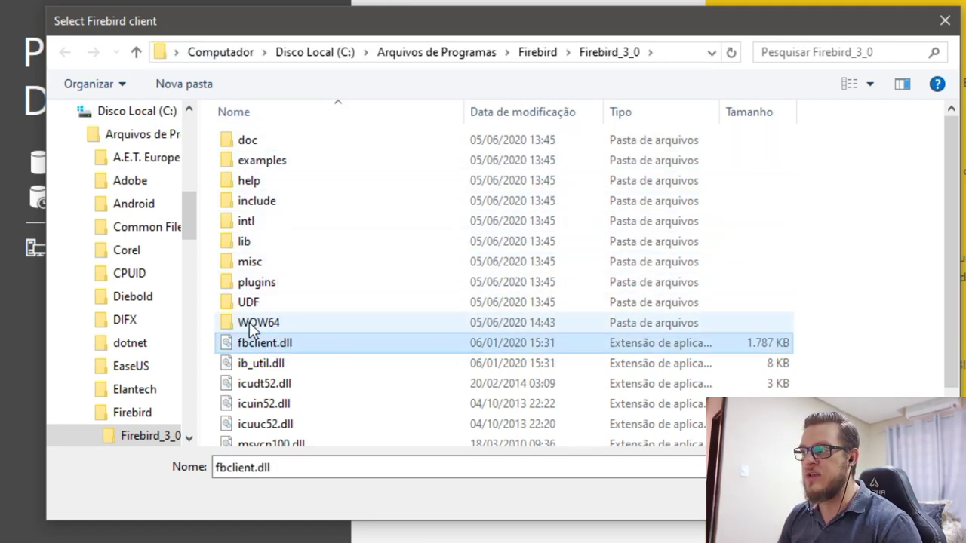
click(258, 325)
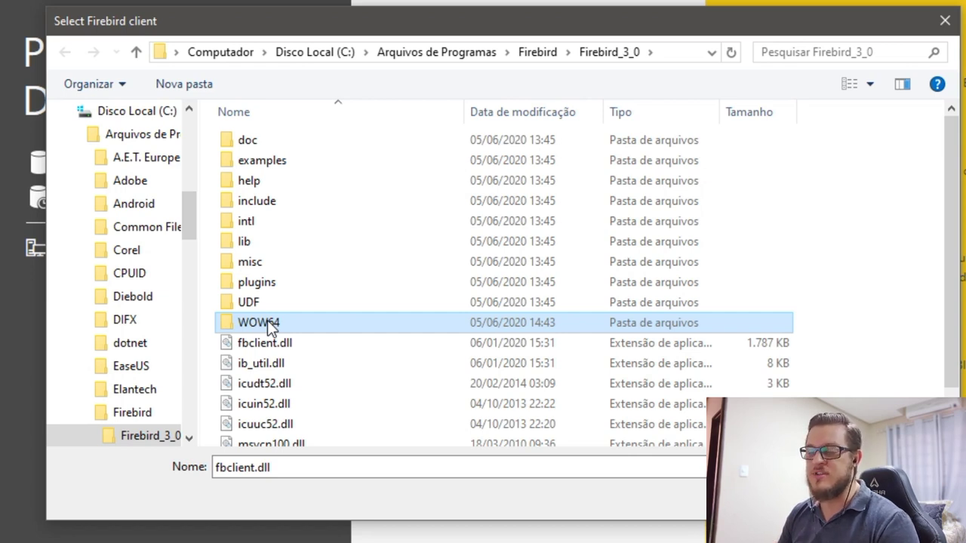
double_click(273, 324)
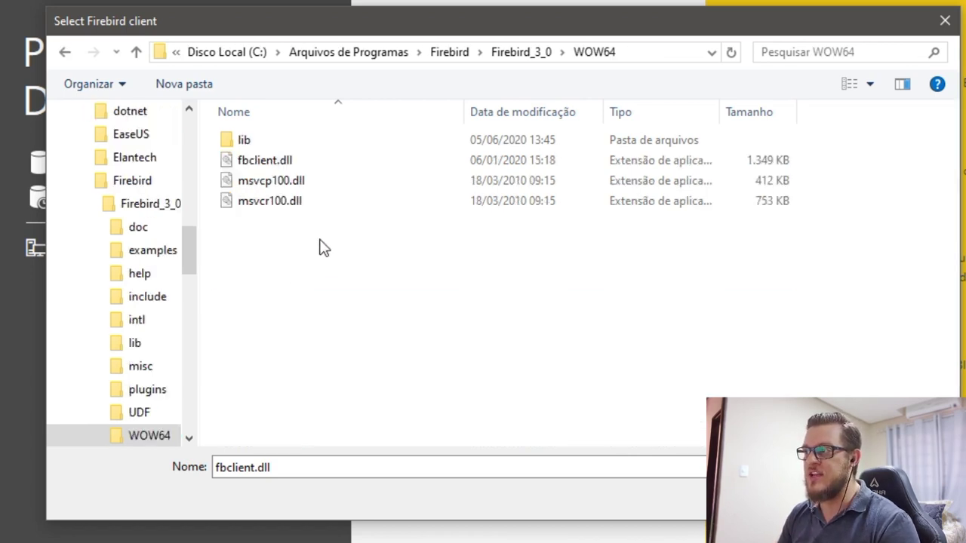
click(68, 52)
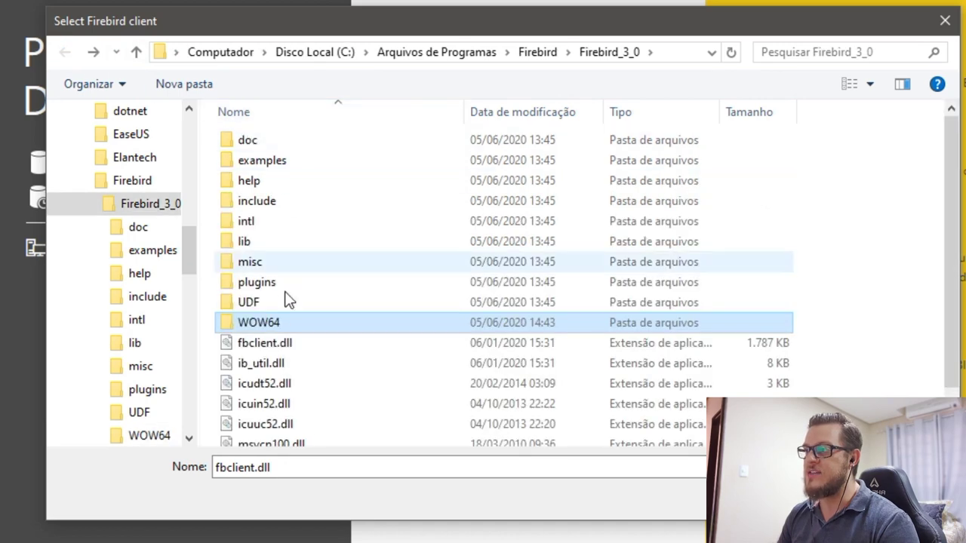
click(265, 348)
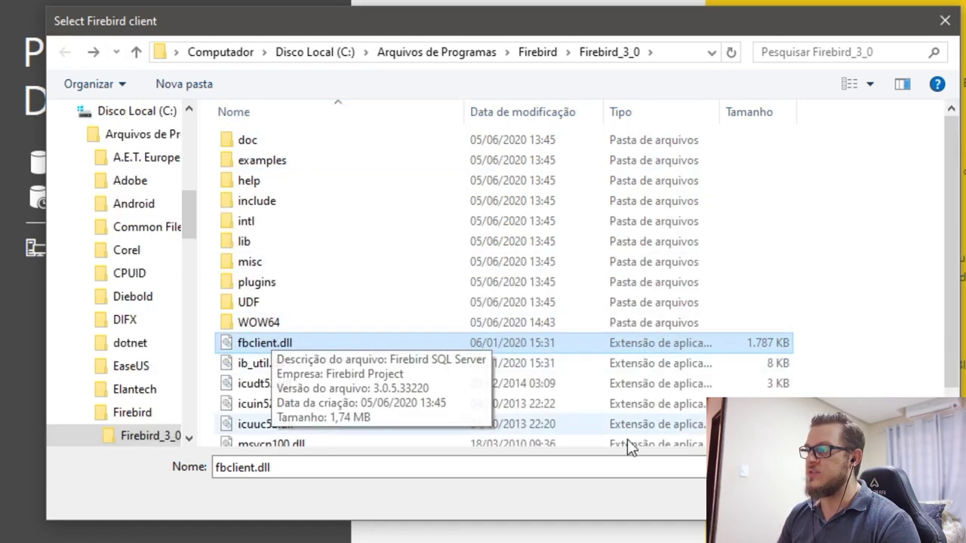
double_click(378, 342)
Step: Enter SYSDBA as the database account and fill in the account password
click(512, 266)
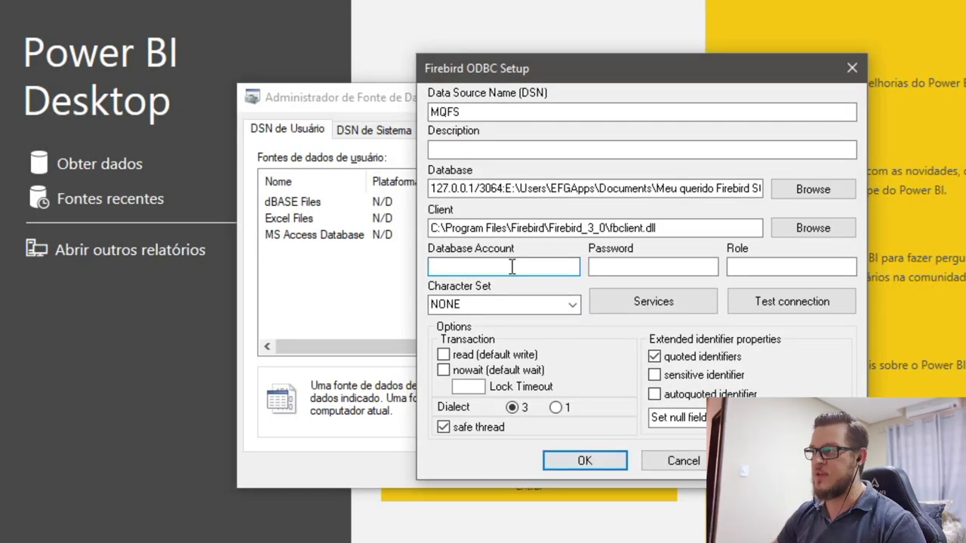
text(SYSD)
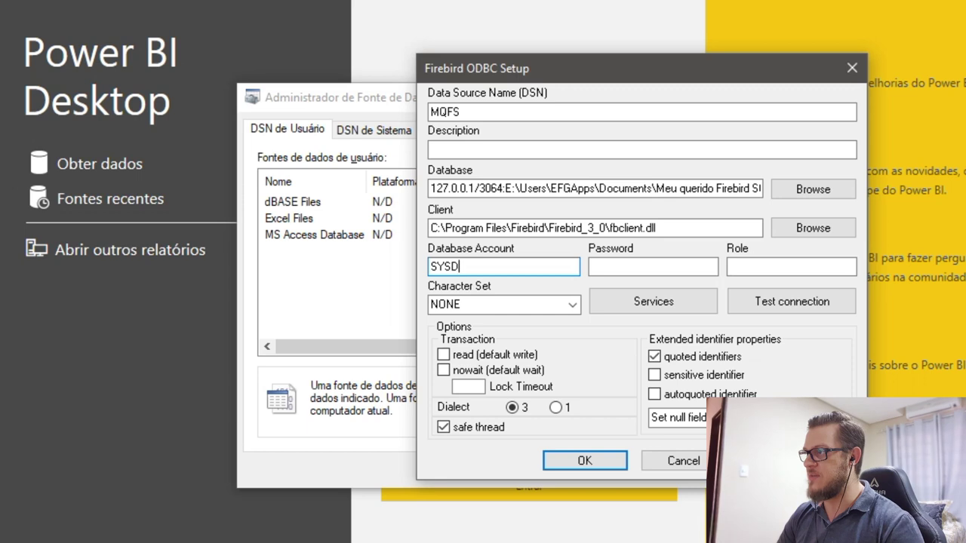
text(BA)
key(Tab)
text(m)
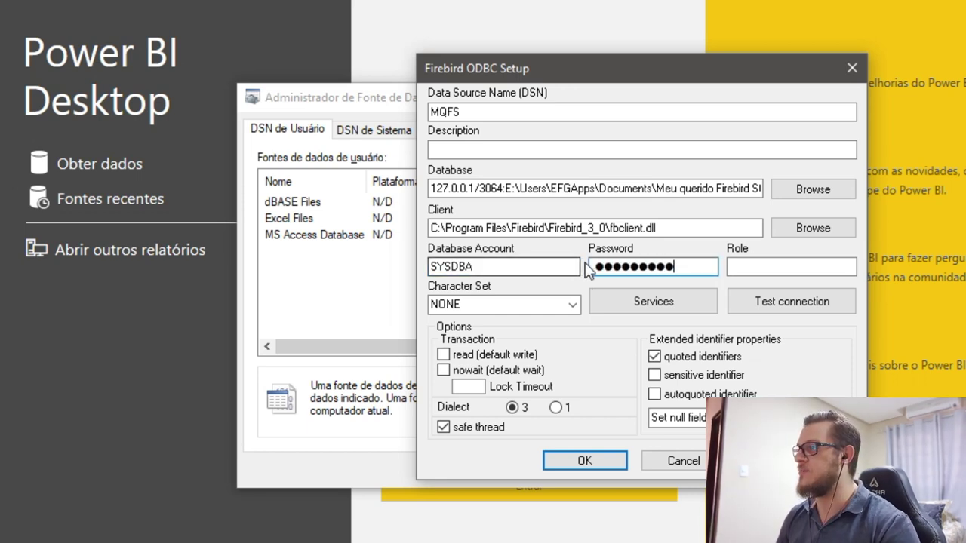
Step: Set the character set to WIN1252 and test the data source connection
click(540, 303)
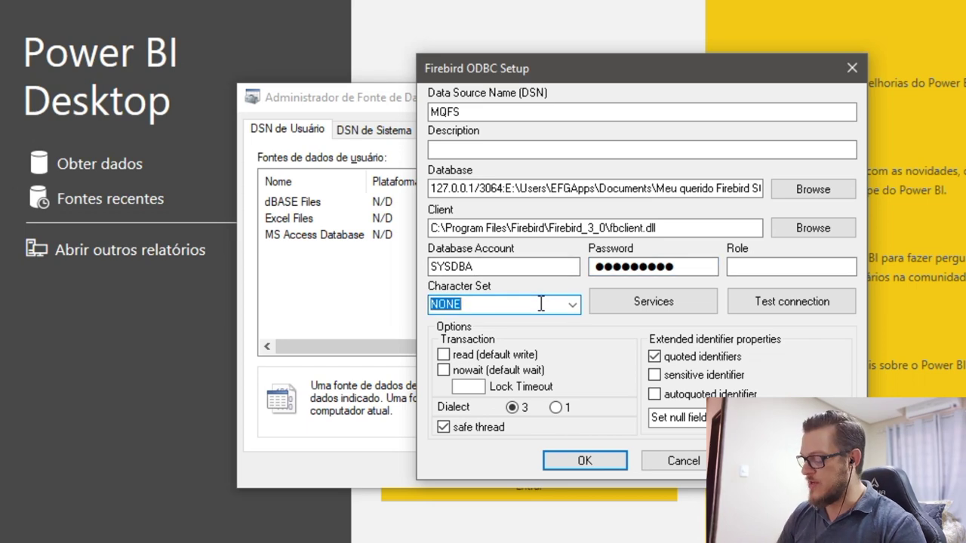
text(WIN1252)
key(Tab)
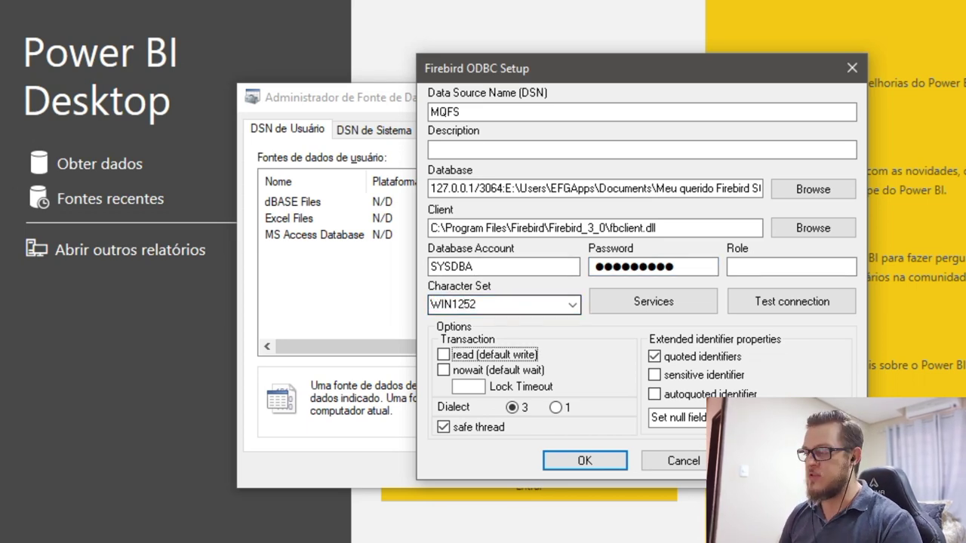
click(571, 304)
click(572, 304)
click(573, 306)
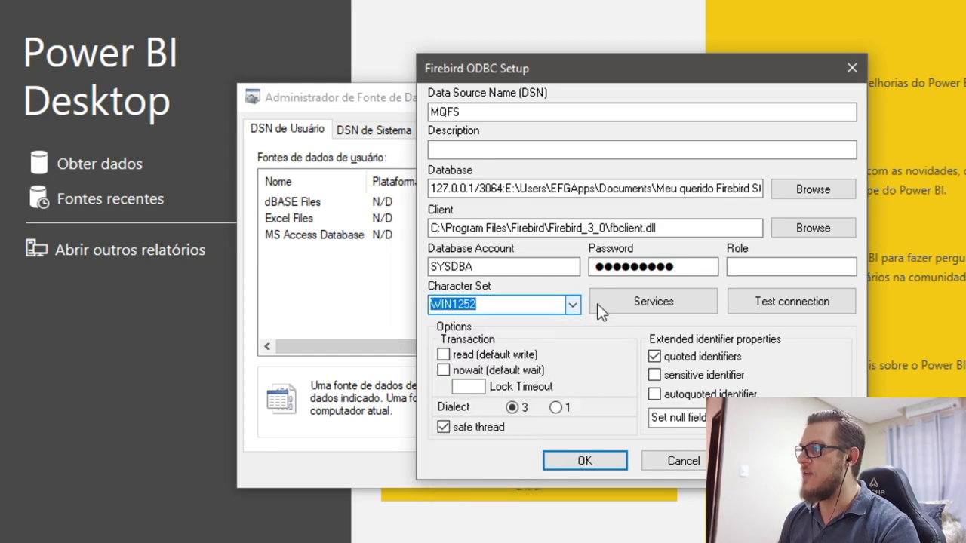
click(764, 303)
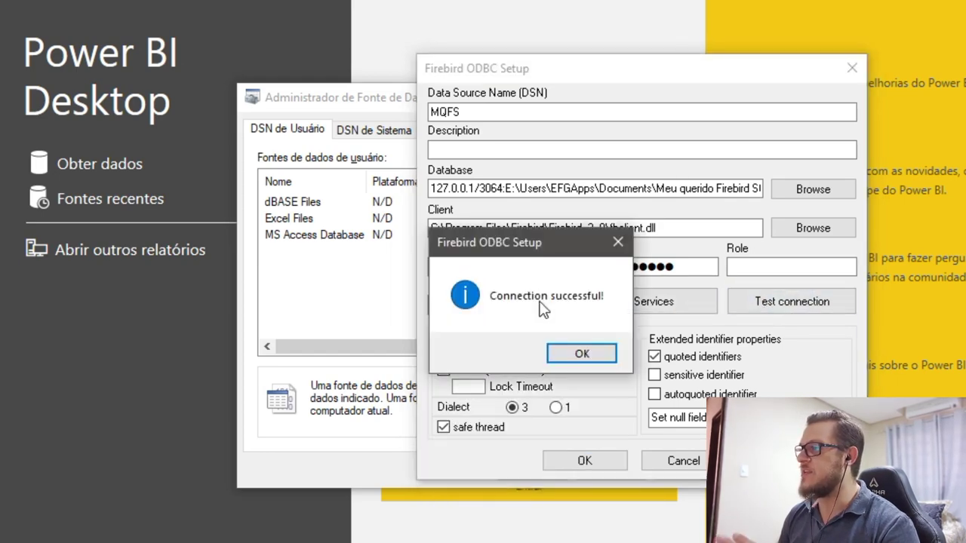
click(574, 353)
Step: Save the MQFS data source and close the ODBC data source administrator
drag(597, 66, 537, 60)
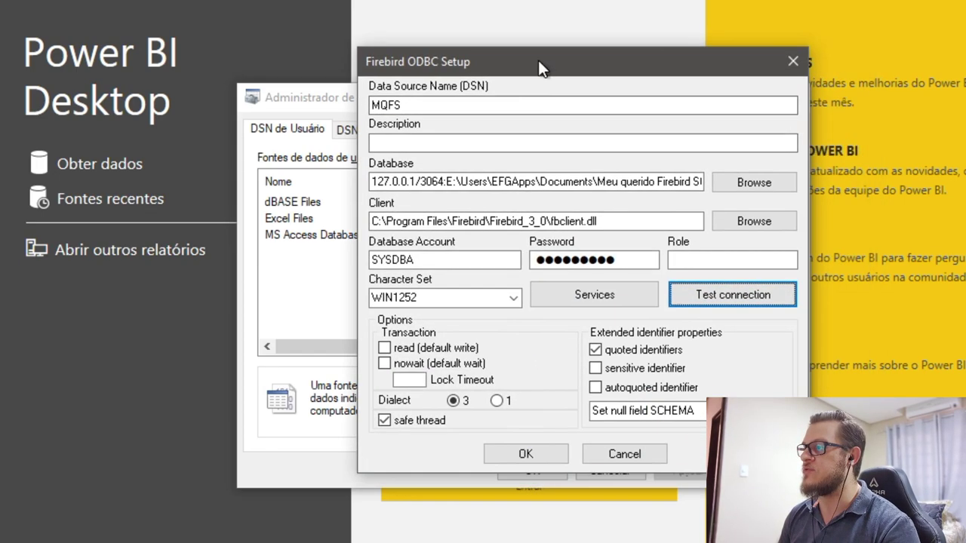
click(553, 454)
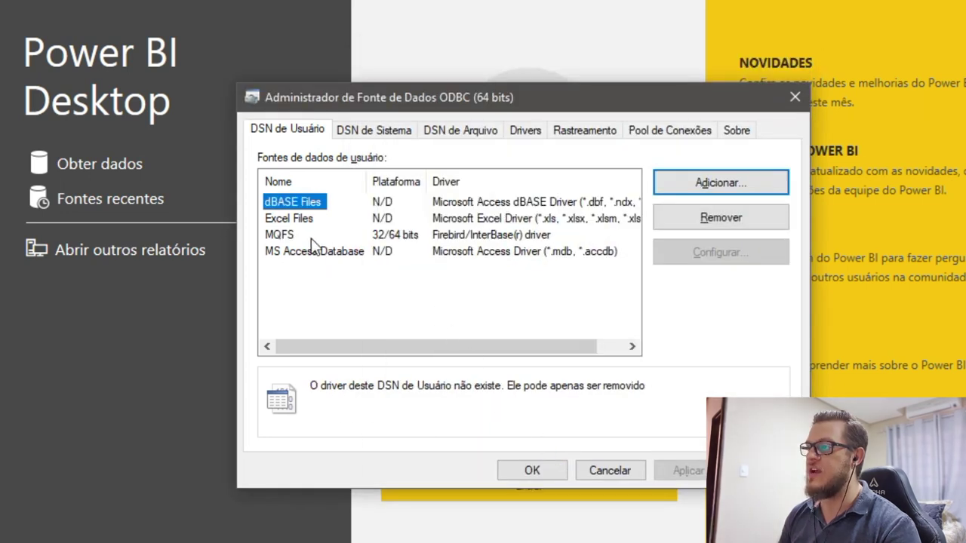
click(286, 235)
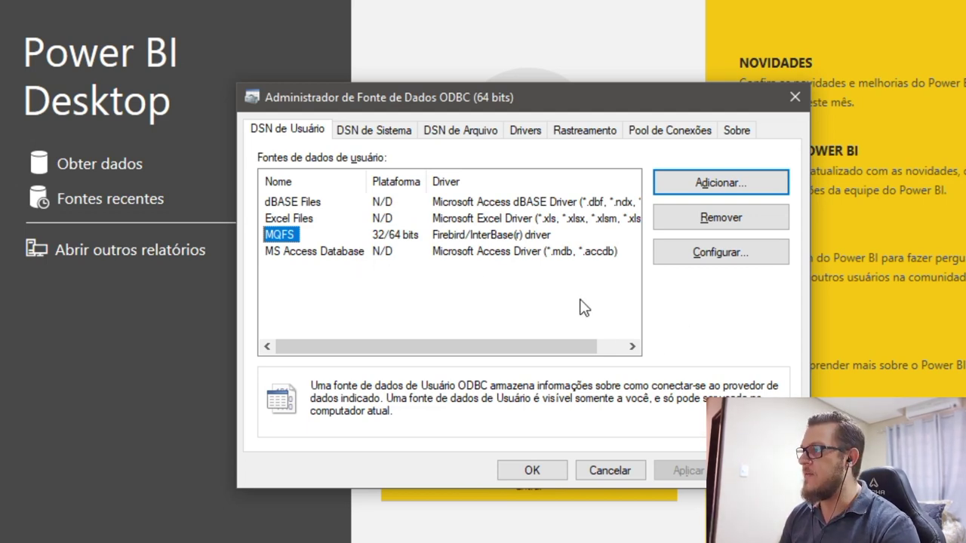
click(794, 98)
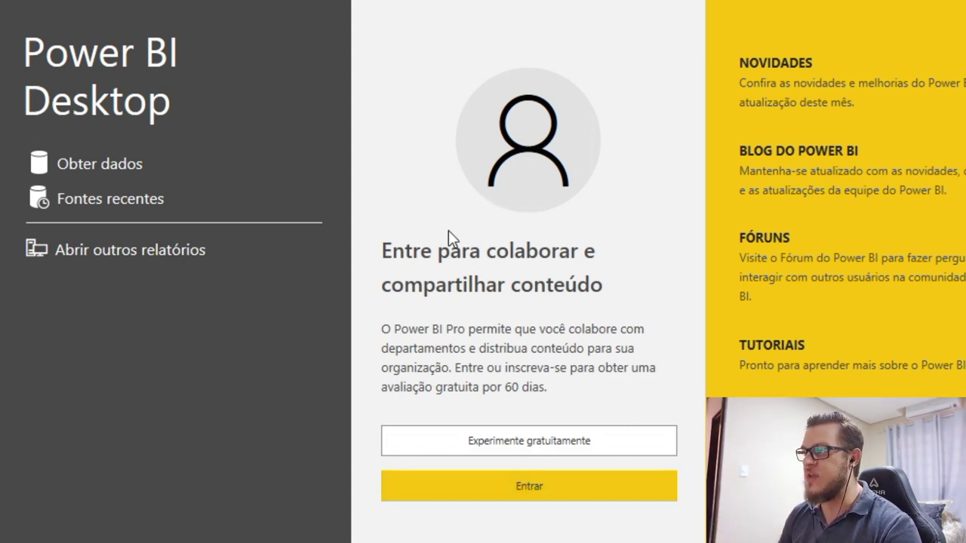
Step: Start getting data in Power BI Desktop, look through the available sources, search for ODBC and connect with the ODBC connector
click(90, 161)
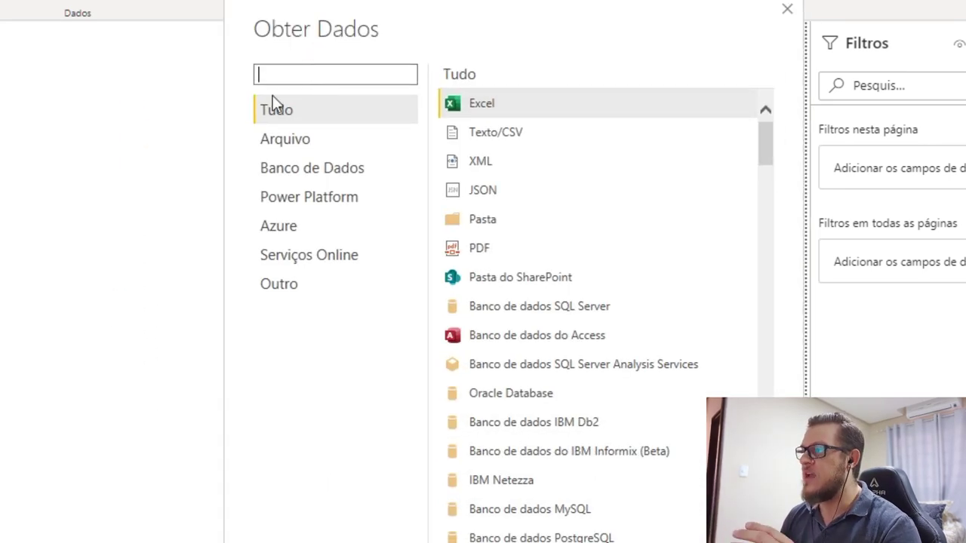
scroll(554, 188, down, 1)
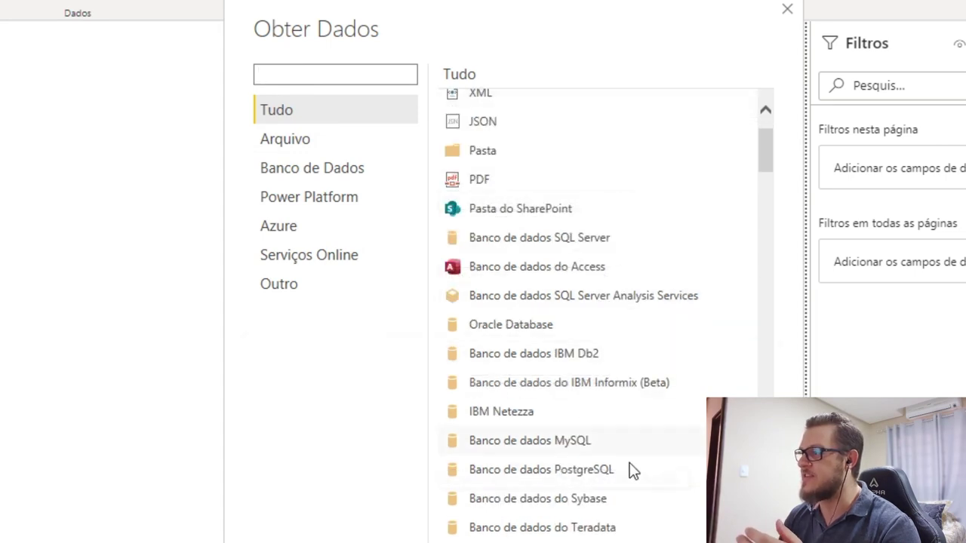
scroll(615, 474, down, 1)
scroll(641, 448, down, 1)
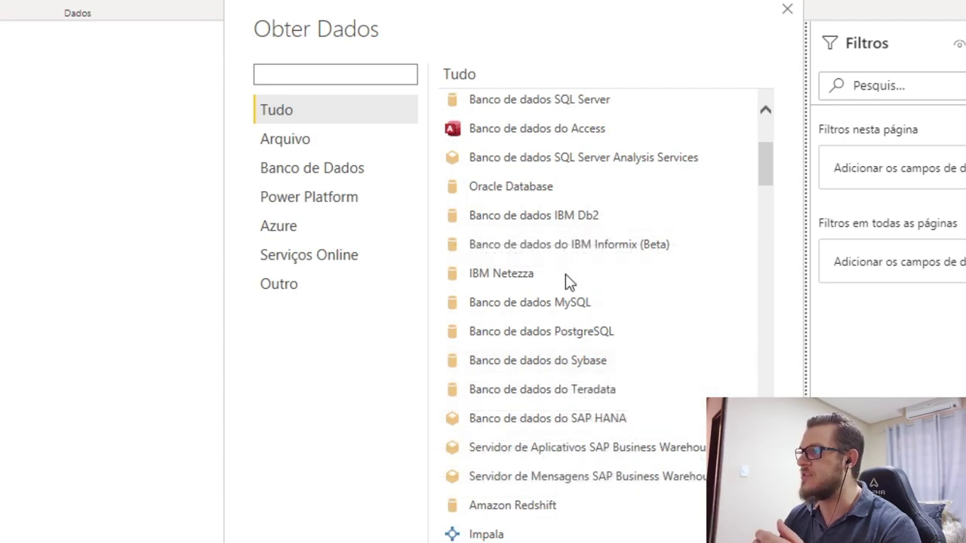
scroll(565, 278, up, 2)
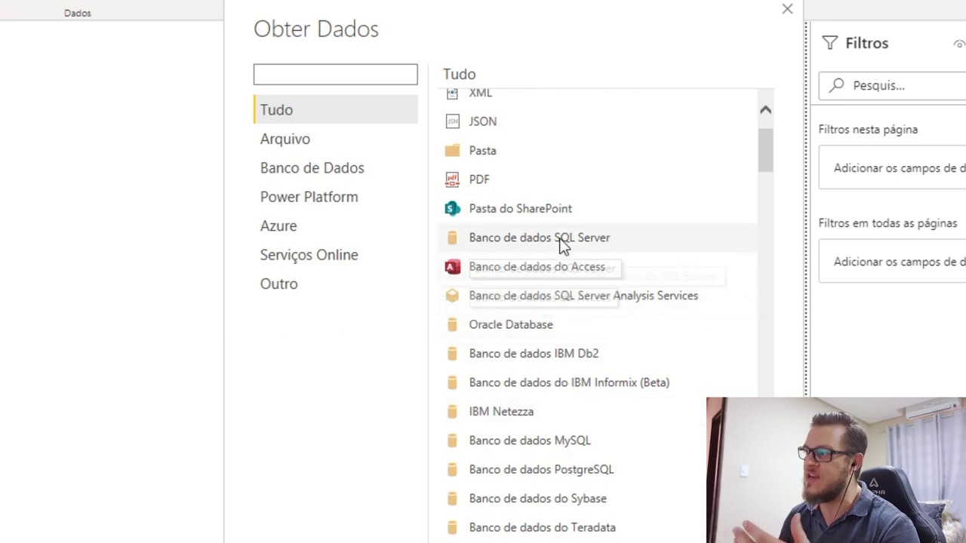
scroll(625, 260, up, 1)
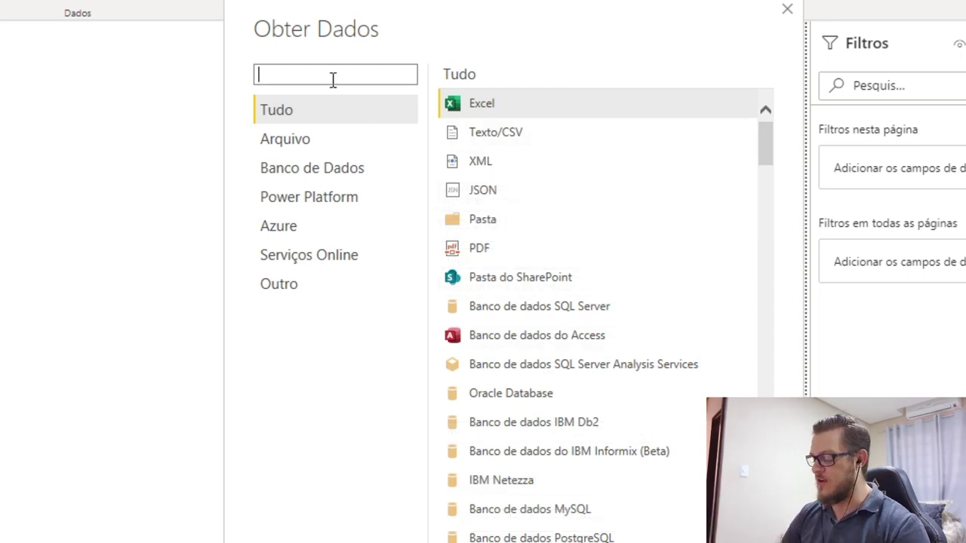
text(ODBC)
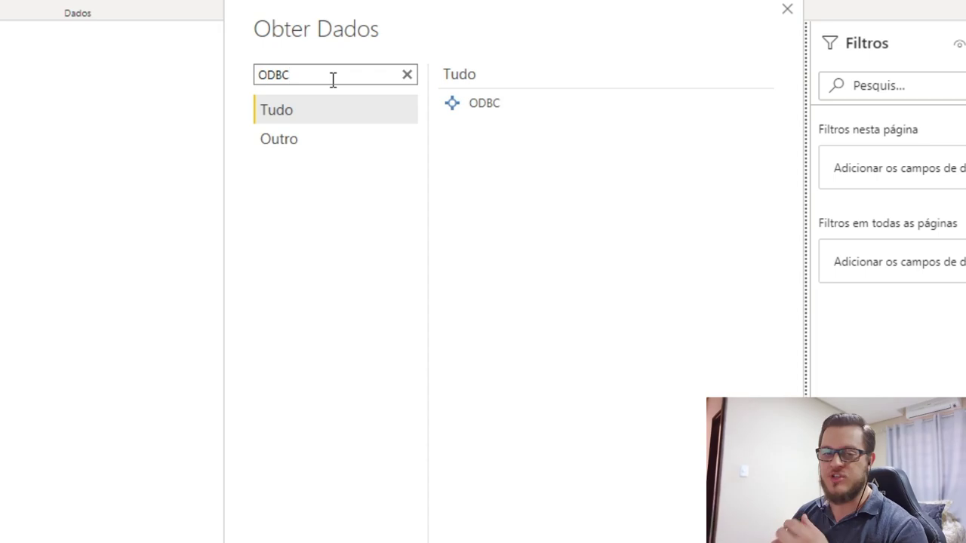
click(479, 107)
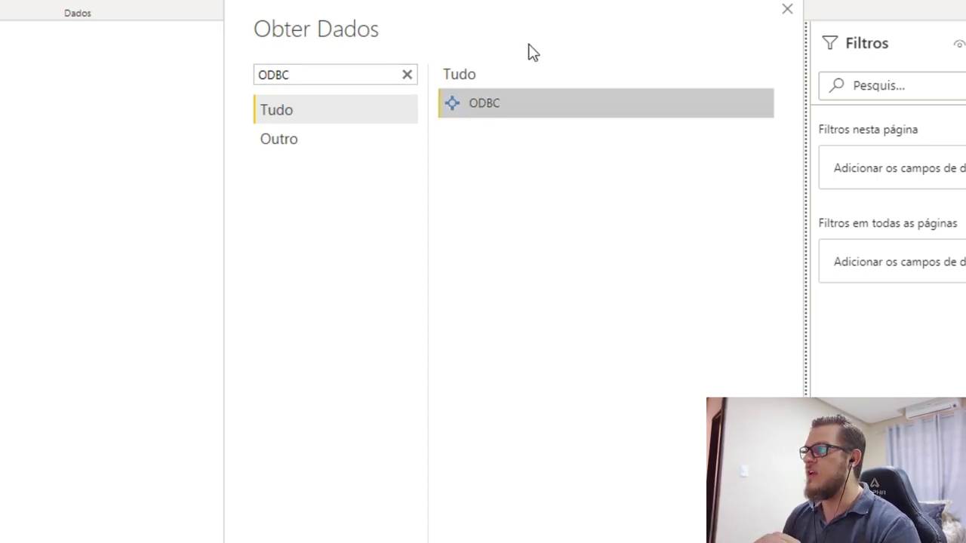
drag(489, 23, 460, 0)
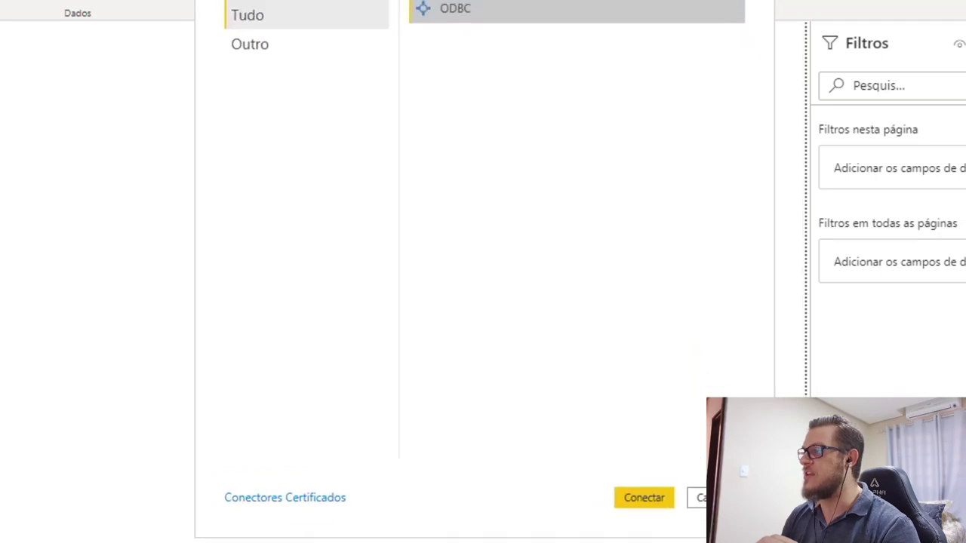
click(644, 500)
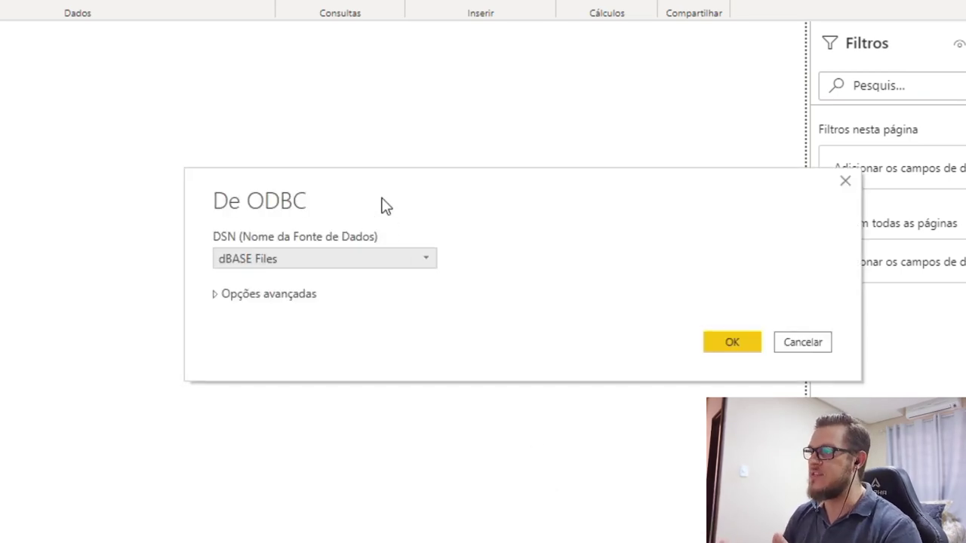
Step: Choose the MQFS data source for the ODBC connection and open its list of tables and views
drag(384, 209, 370, 181)
click(377, 237)
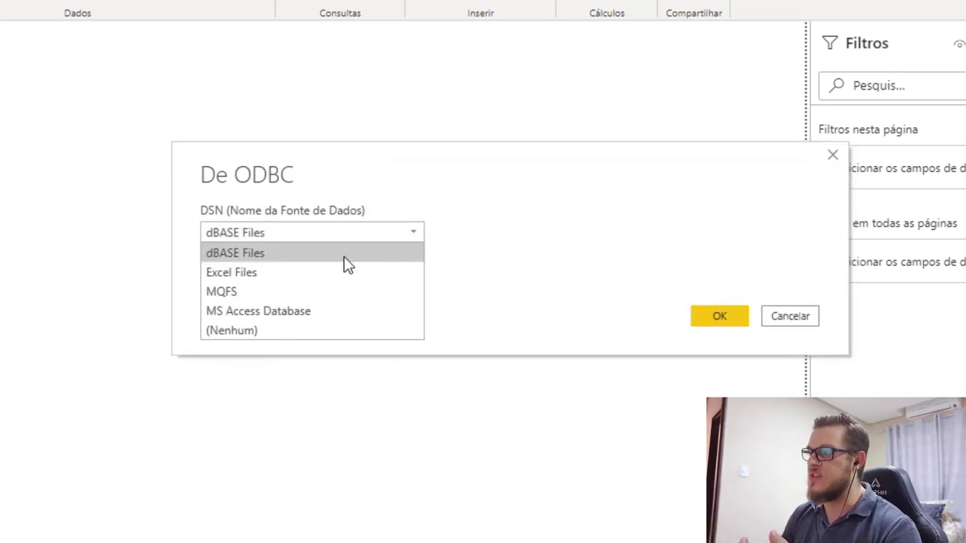
click(240, 292)
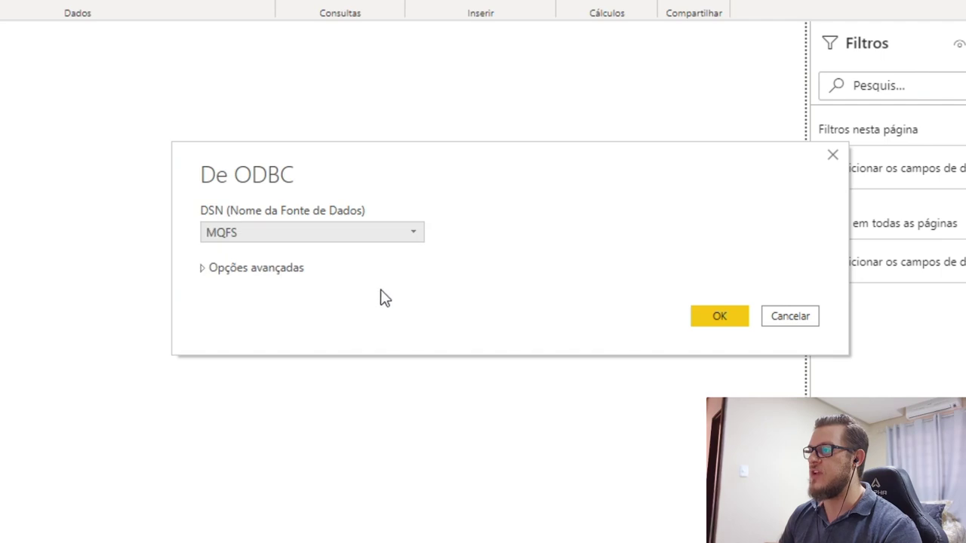
click(706, 319)
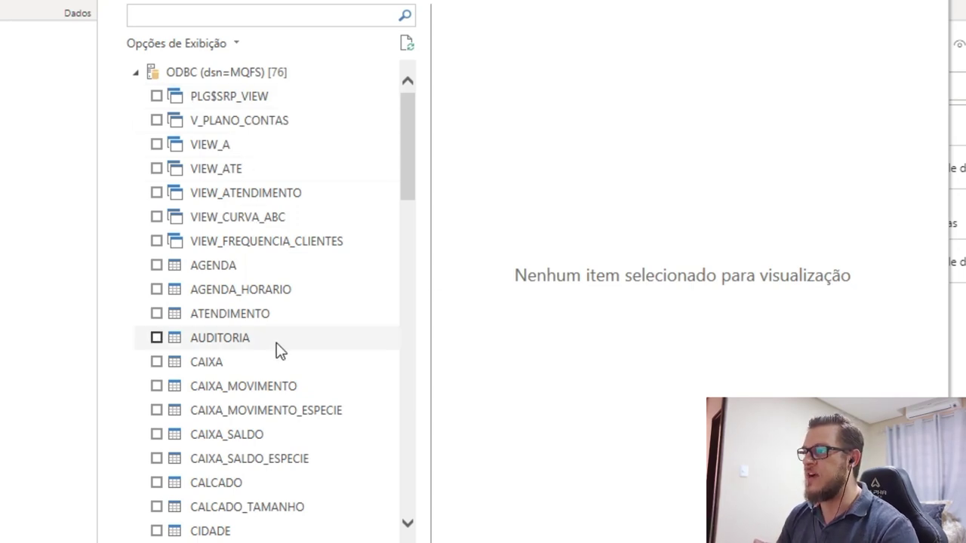
drag(407, 189, 420, 146)
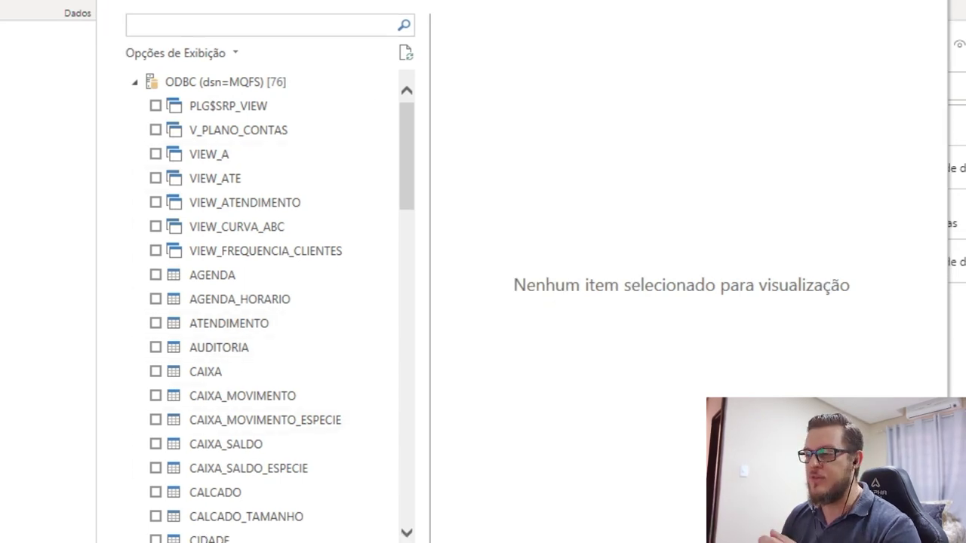
Step: Switch to IBExpert and review the registration of the Exemplo x64 database, including its client library path, then close it
key(alt+Tab)
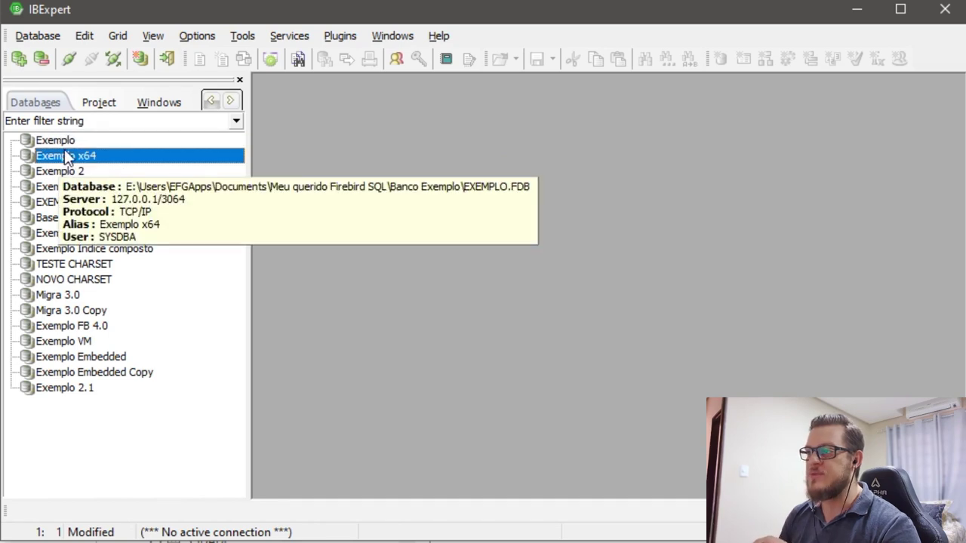
click(65, 139)
click(68, 156)
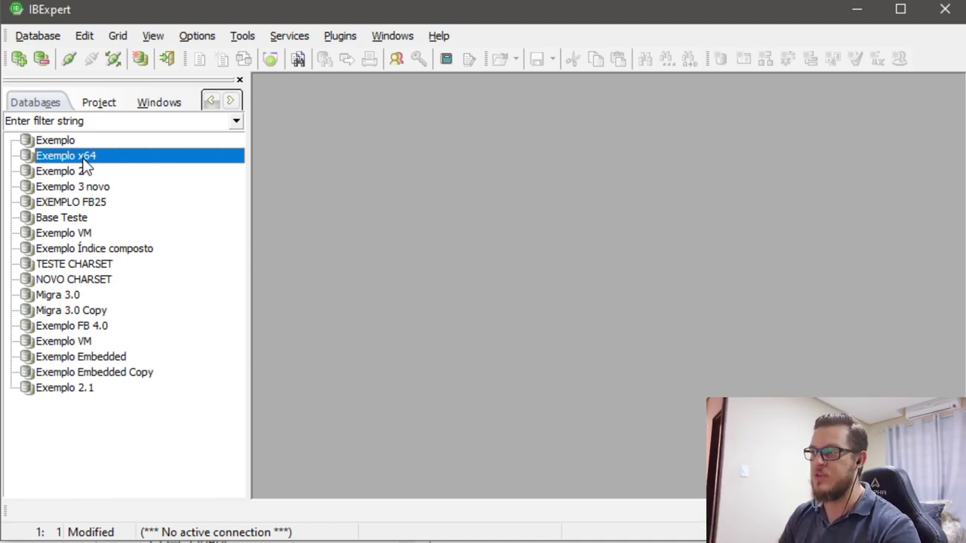
right_click(65, 158)
click(181, 462)
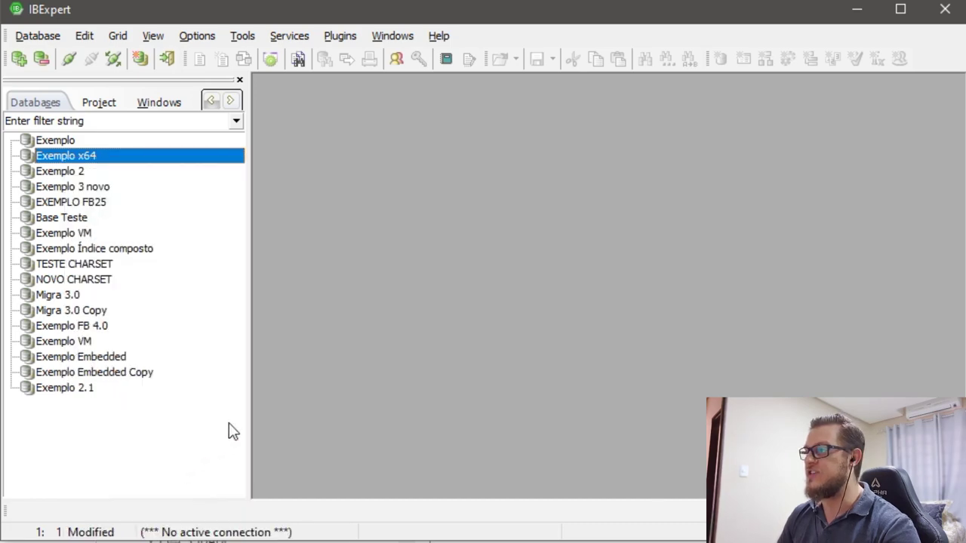
drag(450, 35, 436, 2)
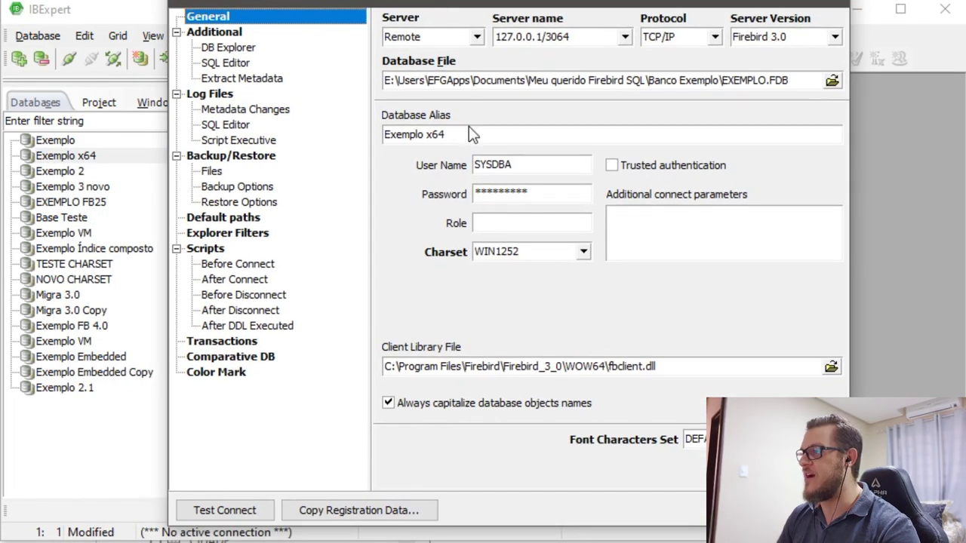
drag(566, 366, 502, 366)
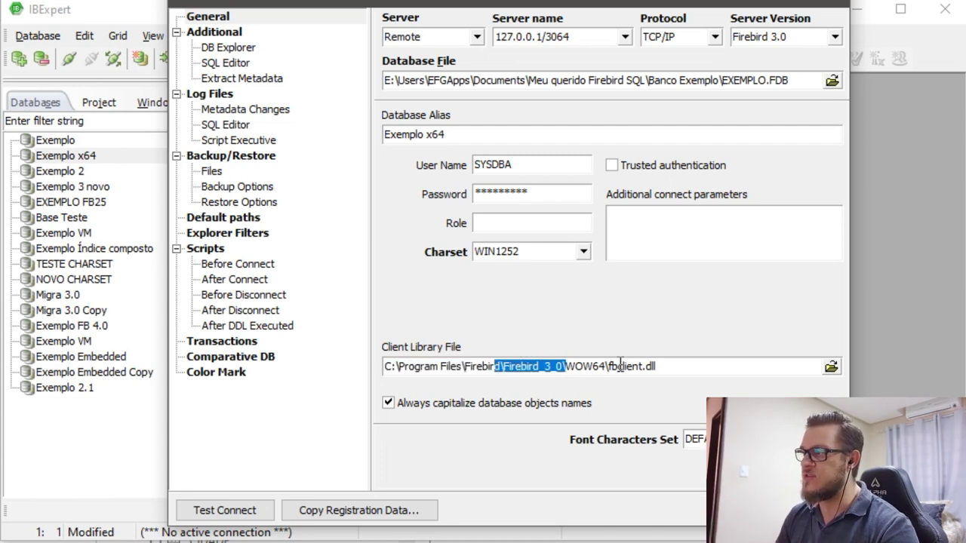
drag(613, 366, 667, 366)
click(668, 366)
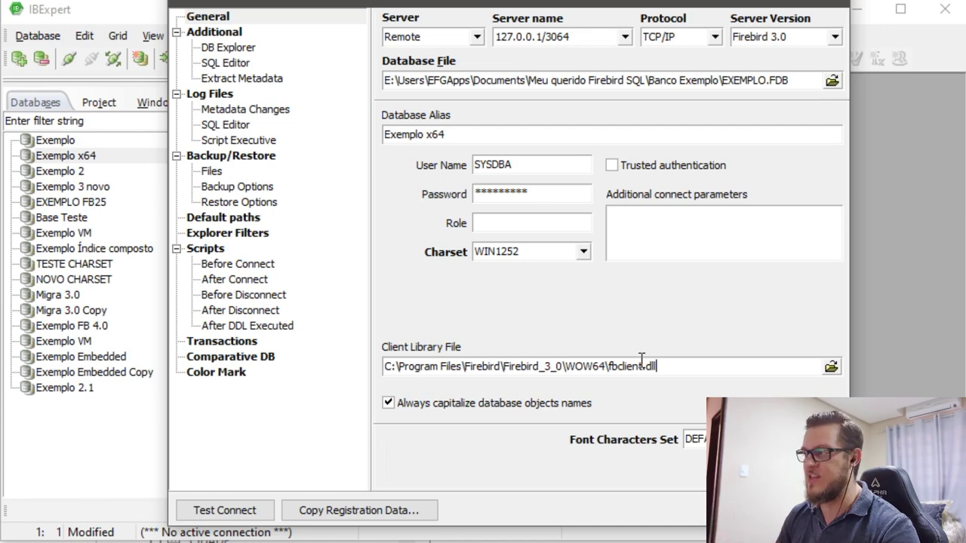
key(Return)
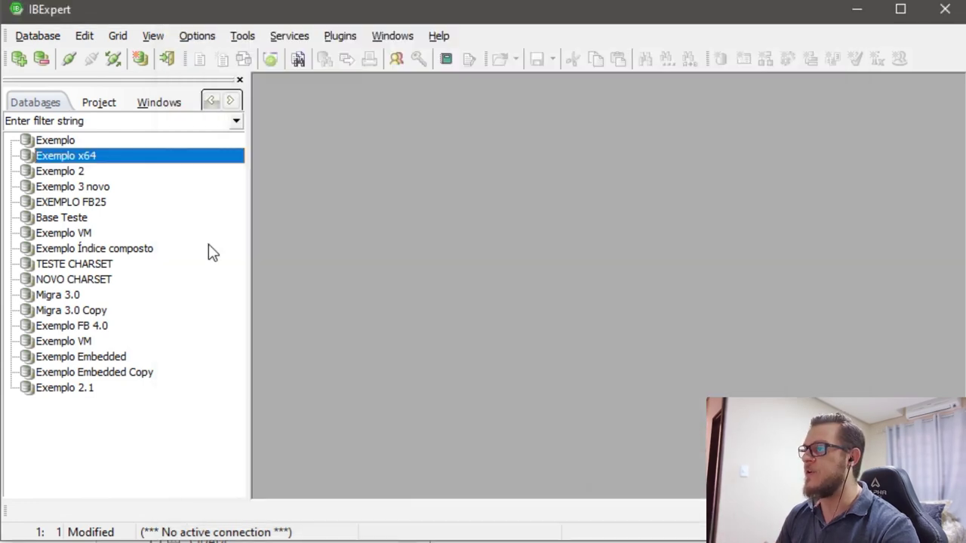
Step: Connect to the Exemplo x64 database and start a select query from atendimento with the alias a in the SQL editor
double_click(93, 156)
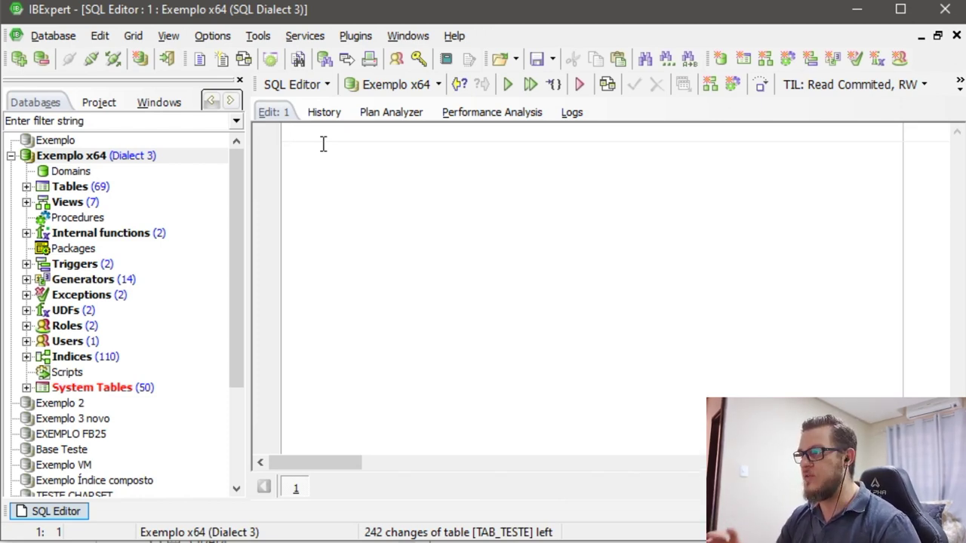
text(SELECT)
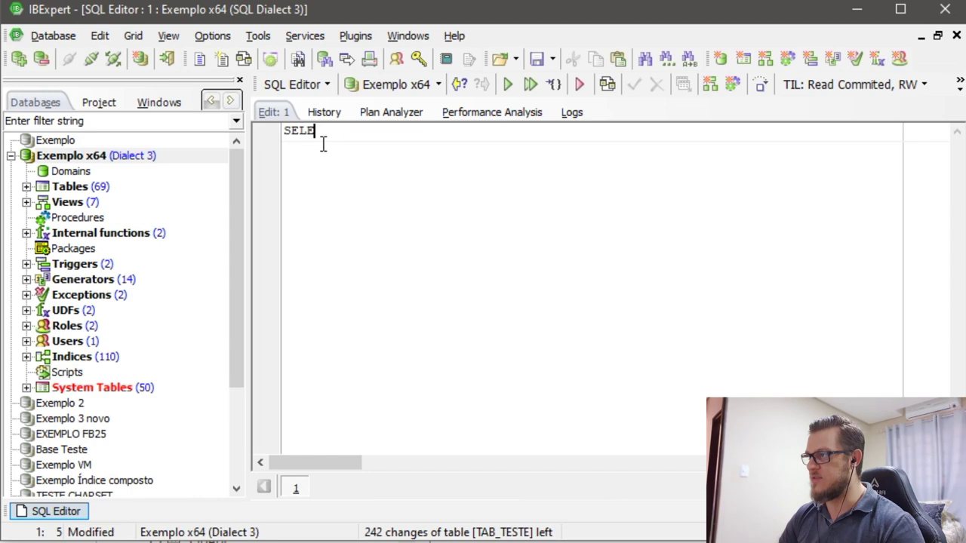
key(Return)
key(Return)
key(Return)
text(from atendimento a)
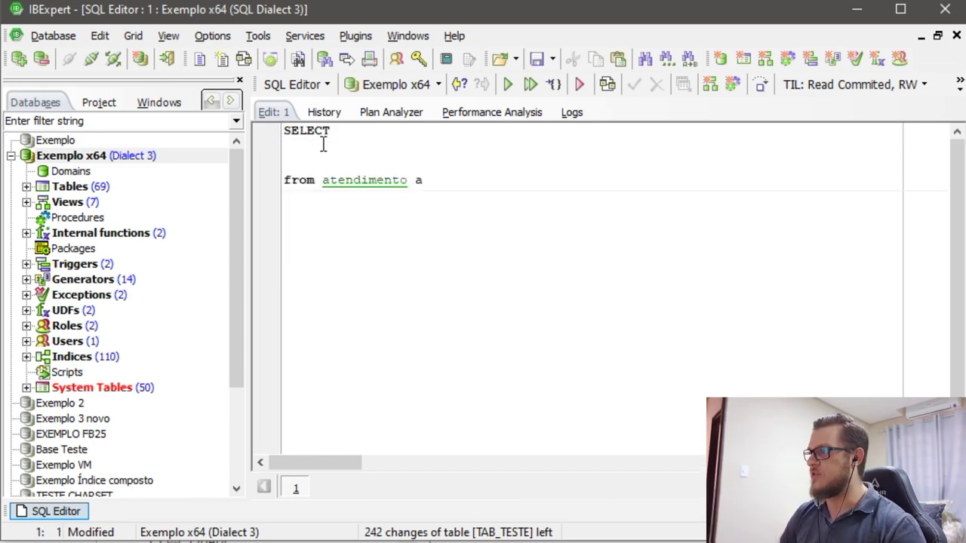
Step: Put select in lowercase, list a.data and a.valor as the query's fields, and remove the spare blank line before from
key(shift+End)
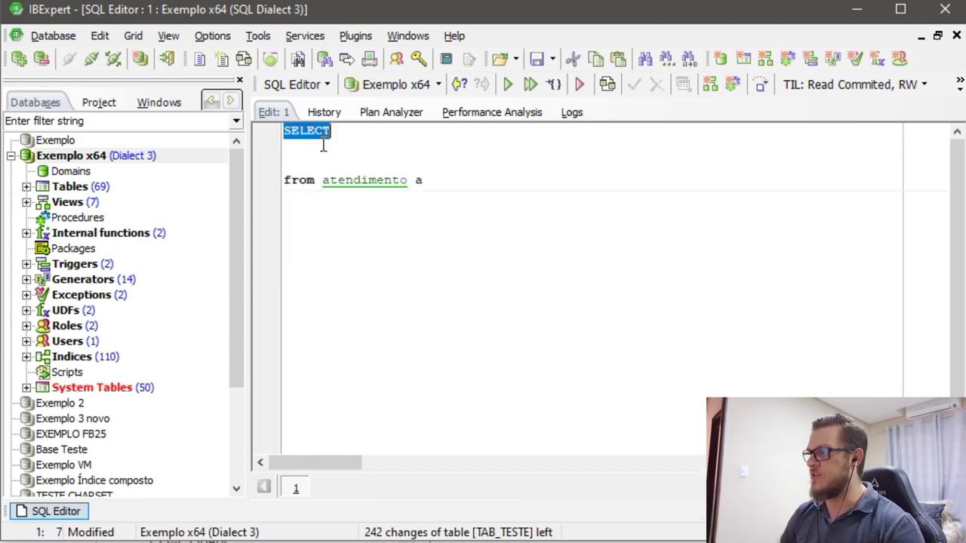
key(End)
key(Return)
text(a.data)
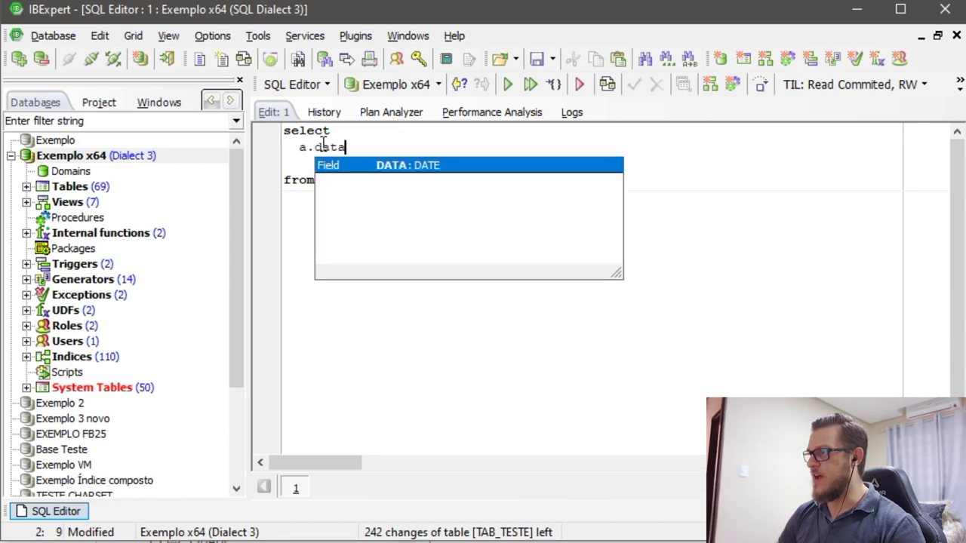
key(Escape)
text(,)
key(Return)
text(a.valor)
key(Escape)
key(Down)
key(Delete)
key(End)
key(Return)
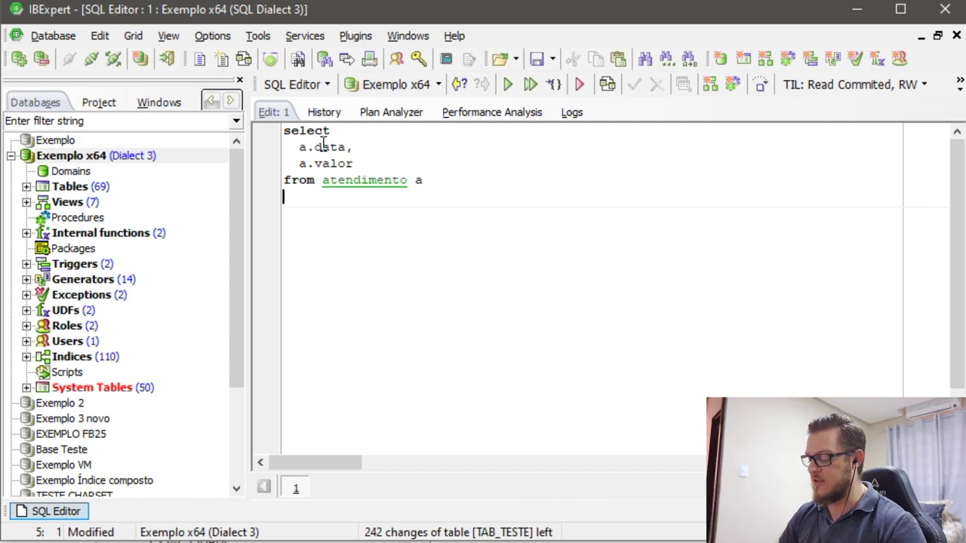
Step: Add a where condition requiring a.data >= dateadd with month and -12 as its first two arguments
text(where a.data )
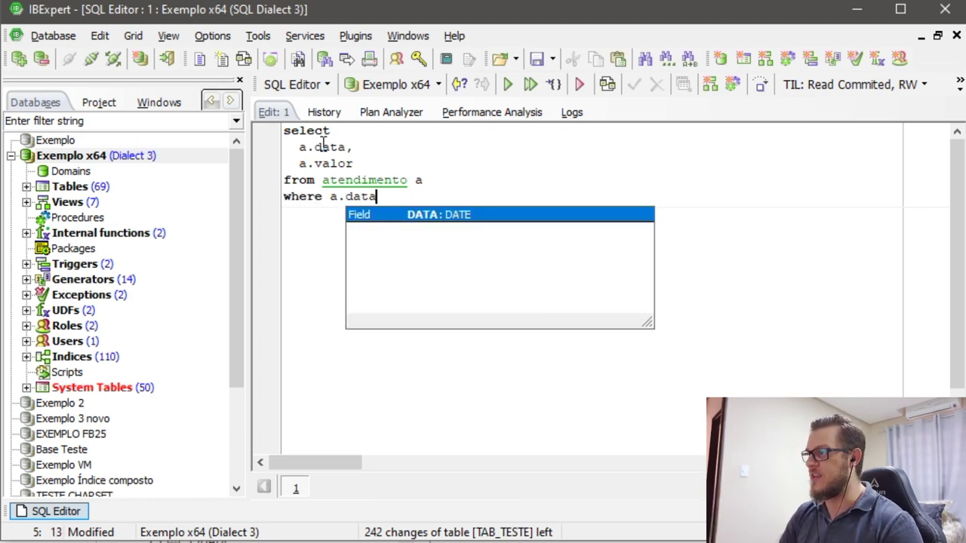
text(>= )
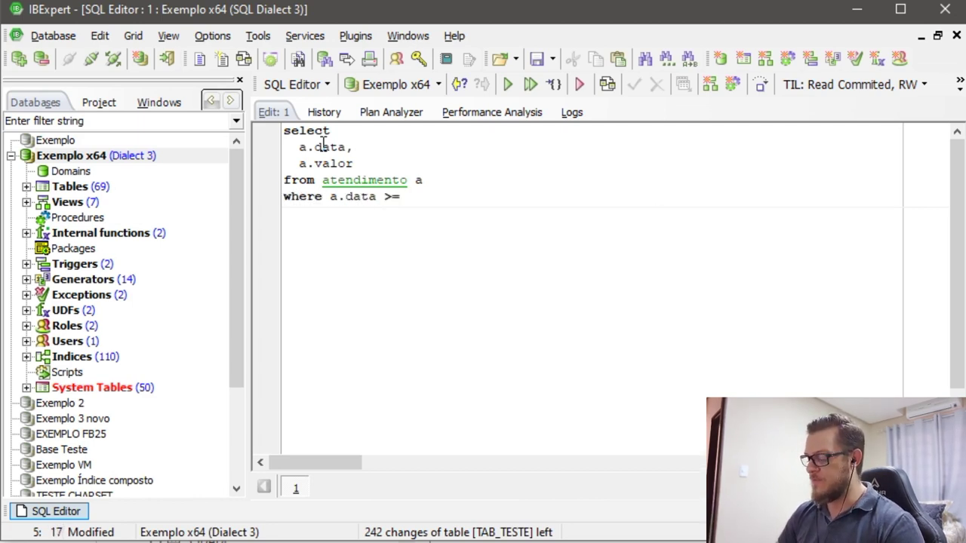
text(dateadd()
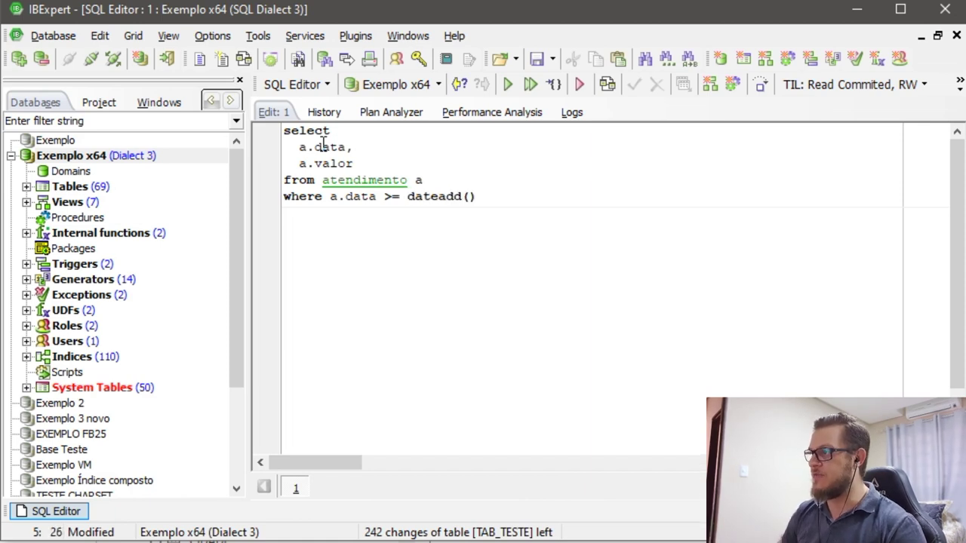
key(Left)
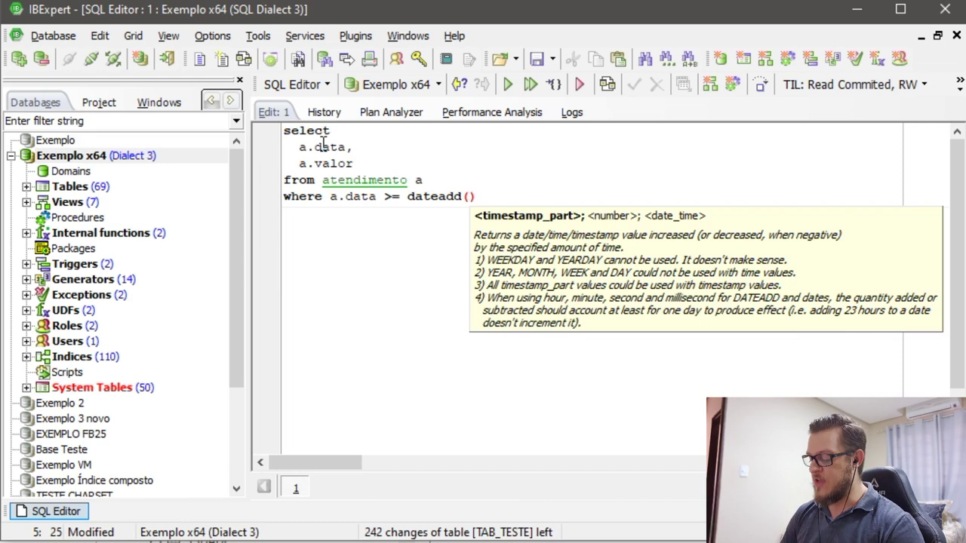
text(month)
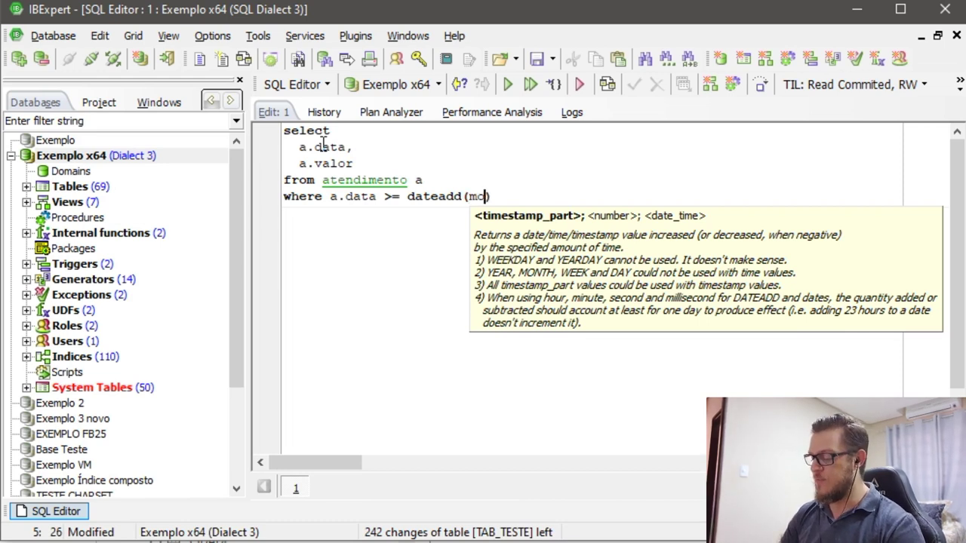
text(, -12)
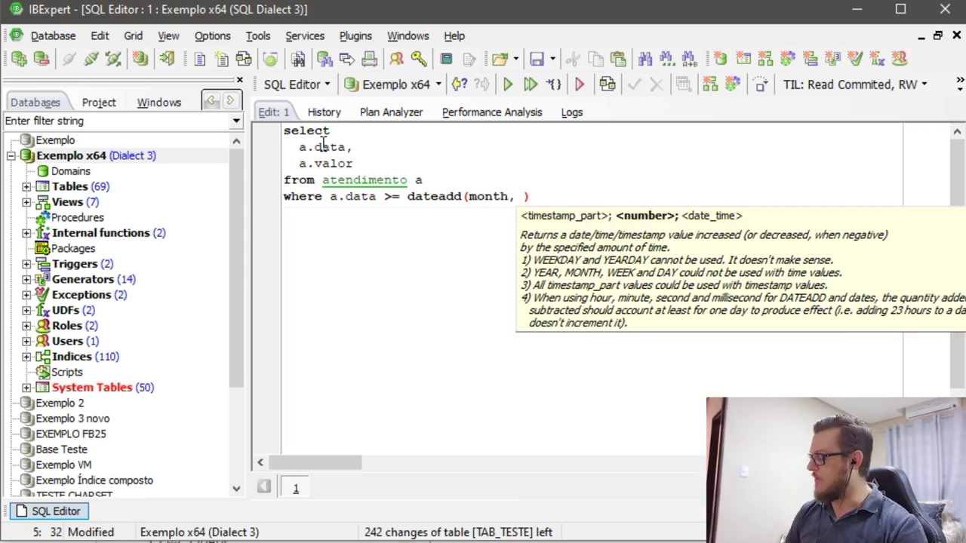
Step: Complete the dateadd call with current_date as its third argument
key(Left)
key(Left)
key(ctrl+shift+Left)
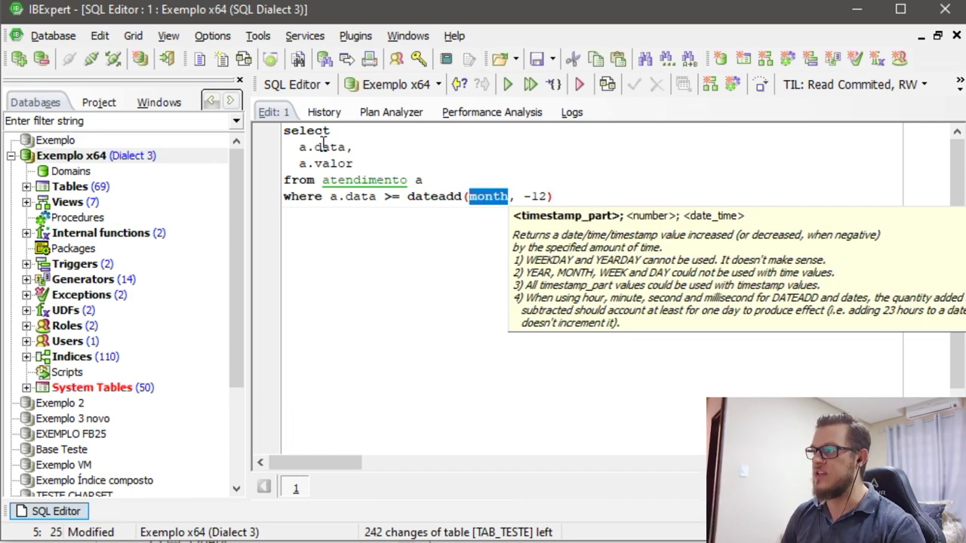
key(Right)
key(Right)
key(Right)
key(Right)
key(Right)
key(Right)
key(Right)
key(Right)
key(Right)
key(Right)
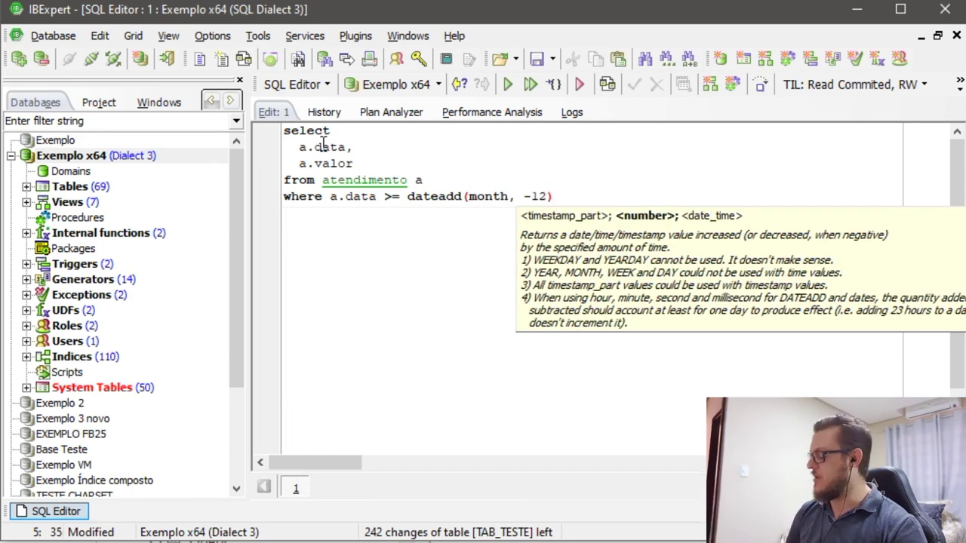
text(, current_date)
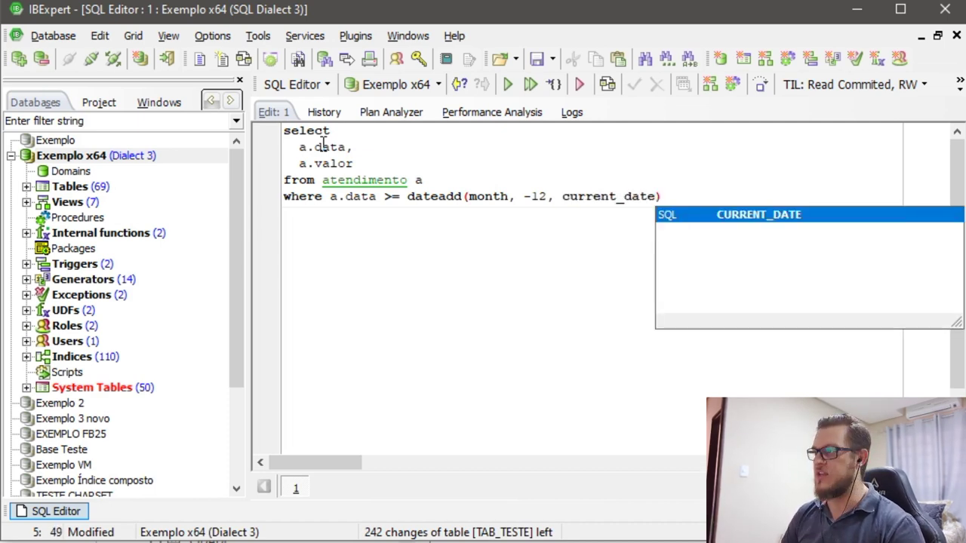
key(Escape)
Step: Run the query, check the last and first records of the result, and return to the SQL text
key(F9)
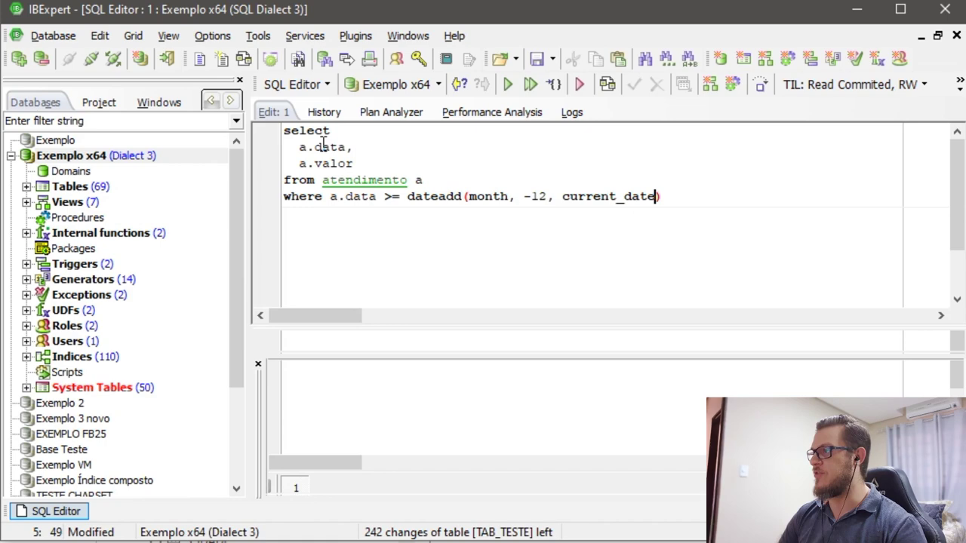
key(ctrl+End)
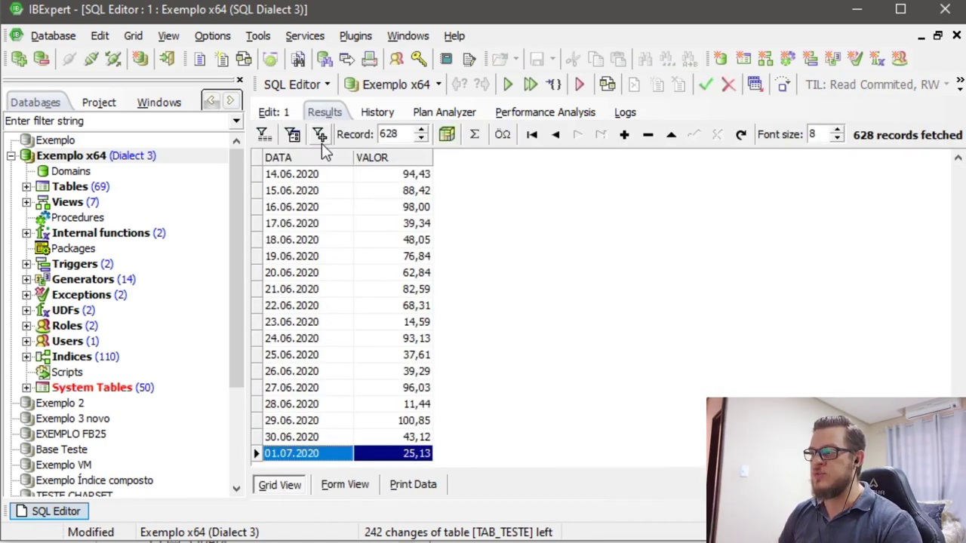
key(ctrl+Home)
key(F12)
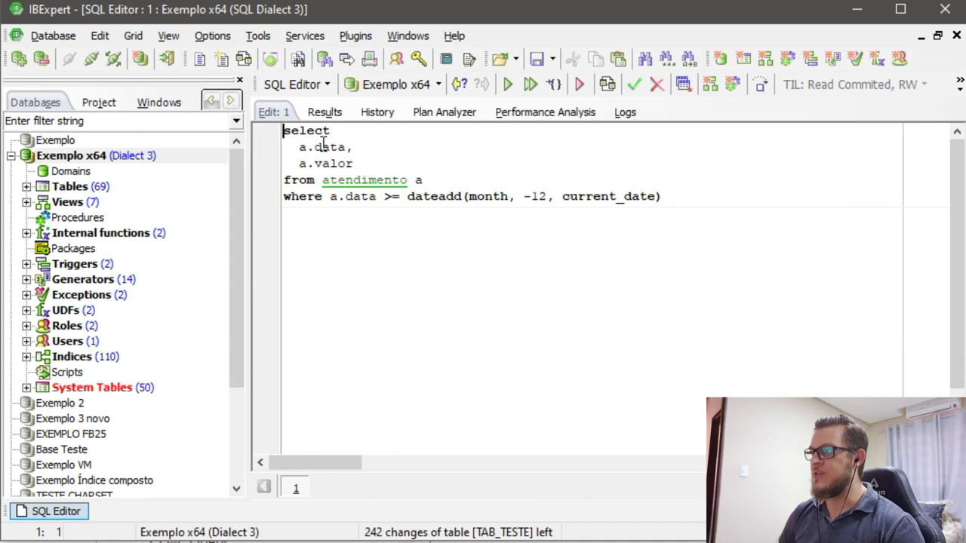
Step: Add "create view vFatu12m as" above the select statement
key(Return)
key(Return)
key(Up)
key(Up)
text(create)
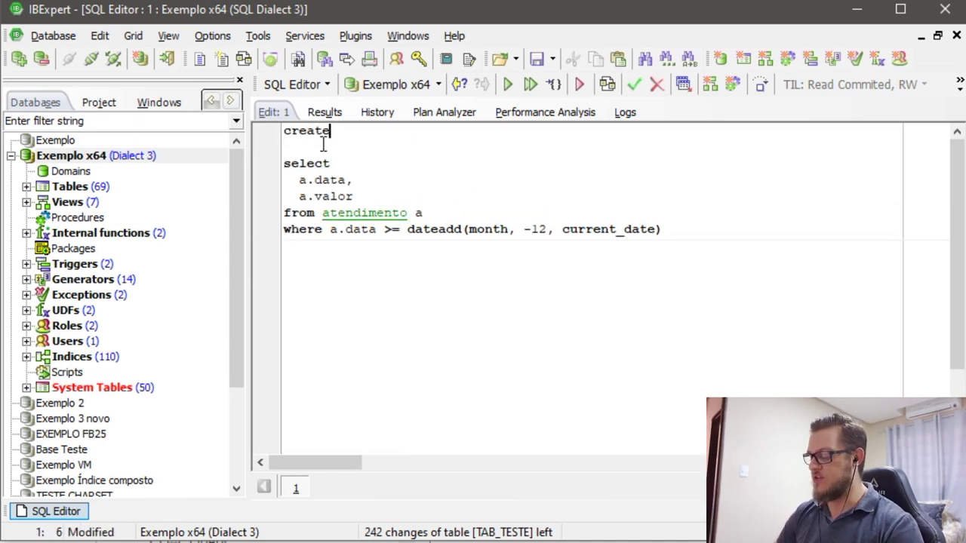
text( view vFatu12m)
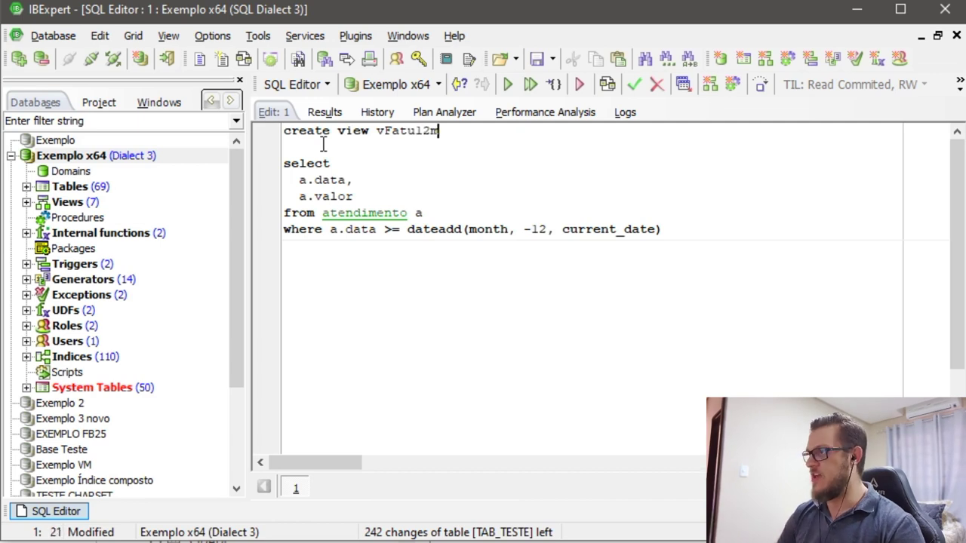
key(ctrl+Left)
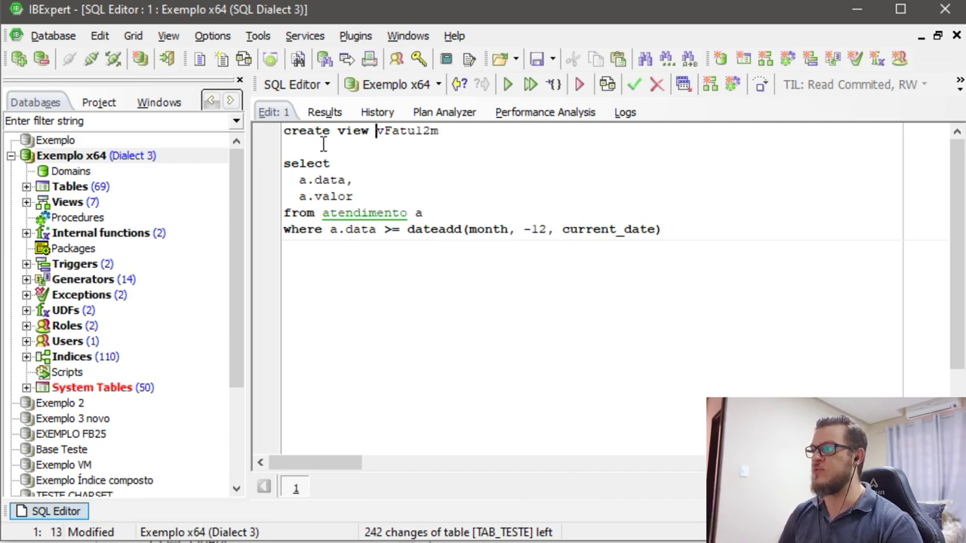
key(F9)
click(323, 143)
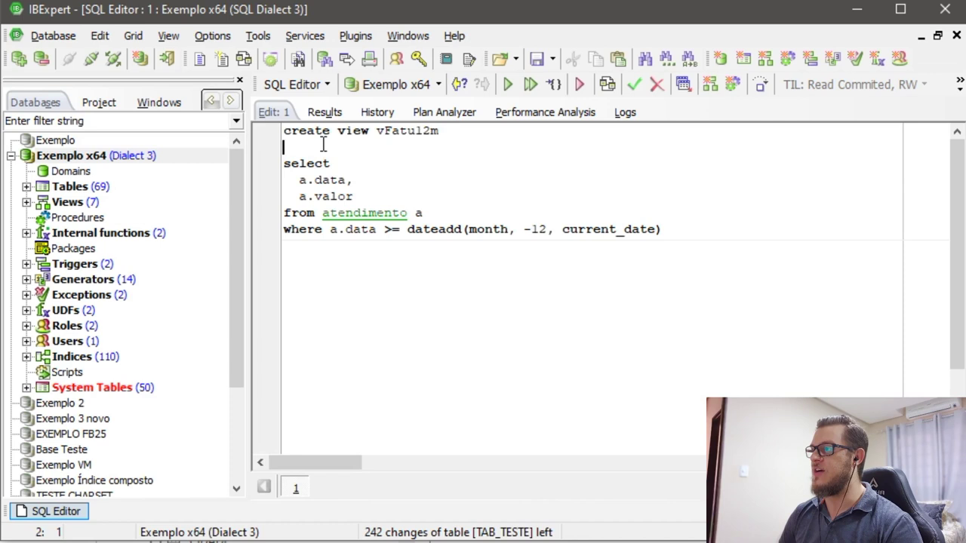
text(as)
Step: Execute the create view statement and commit the transaction
key(F9)
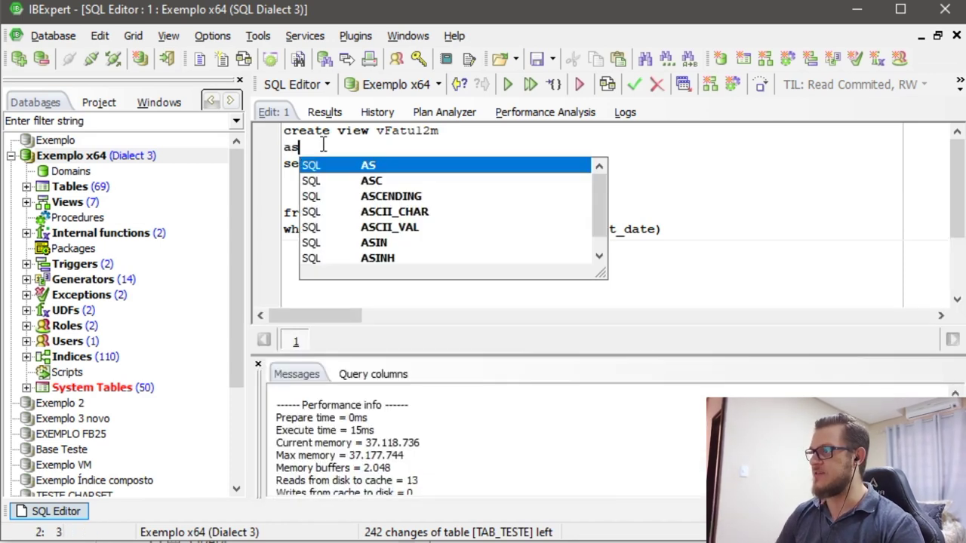
key(Escape)
click(634, 84)
key(Return)
click(424, 133)
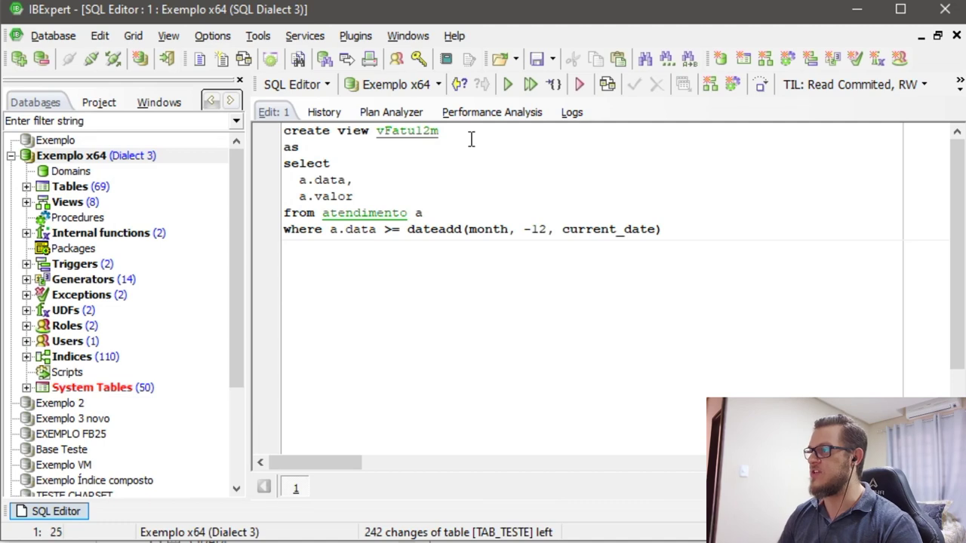
Step: Write a second query below the create view statement that selects all columns (*) from vFatu12m, reusing the copied view name
key(ctrl+shift+Left)
key(ctrl+c)
key(ctrl+End)
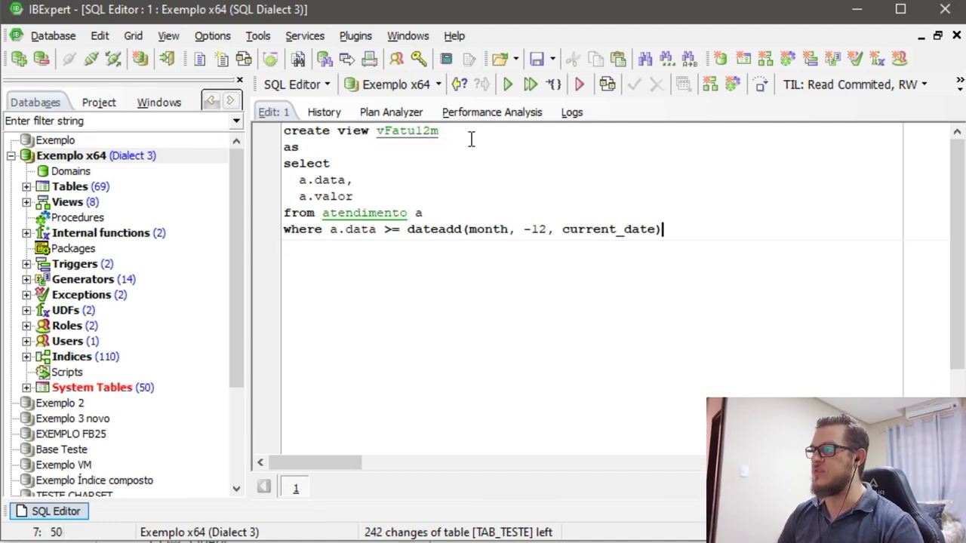
key(Return)
key(Return)
key(Return)
text(select)
key(Return)
key(Return)
key(Return)
text(f)
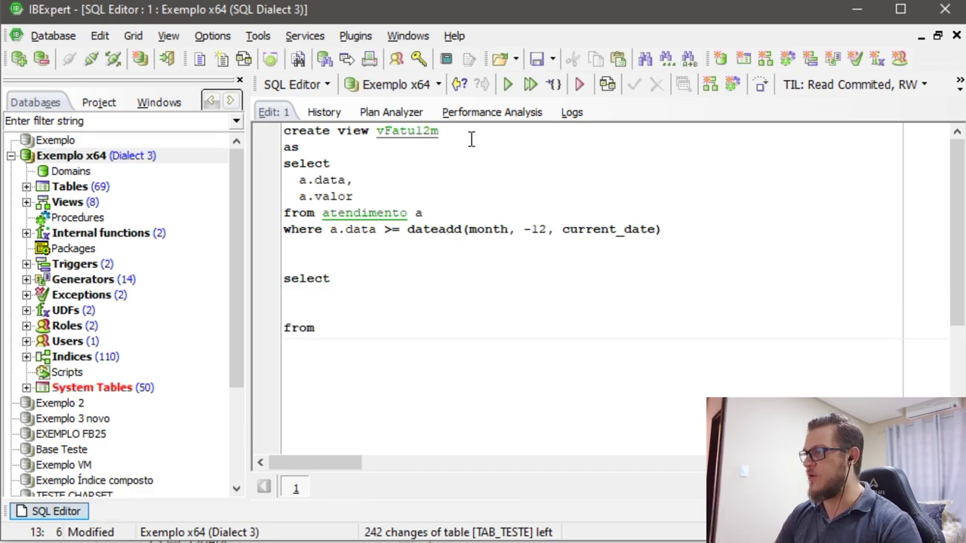
text(rom)
key(ctrl+v)
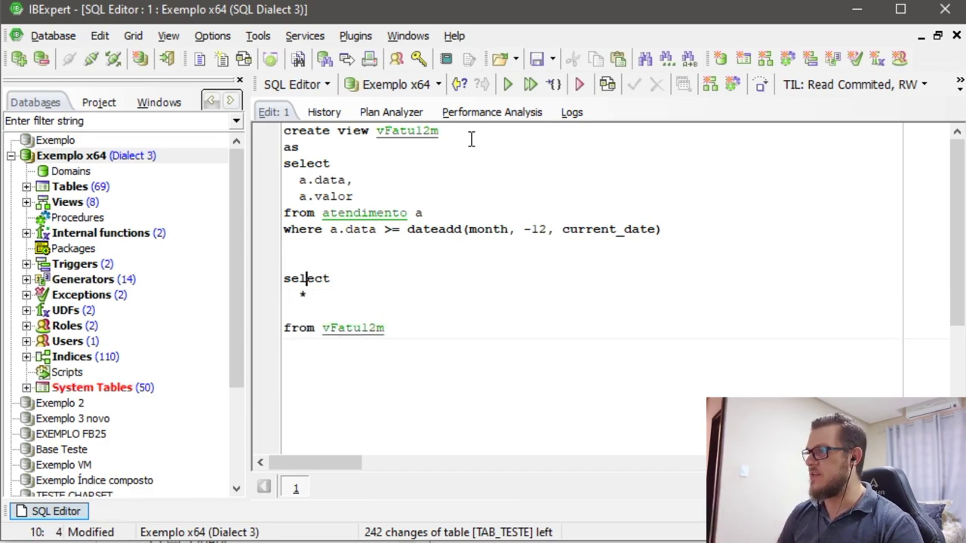
Step: Run the select on vFatu12m to check its records, and return to the SQL text to review both statements
key(ctrl+shift+F9)
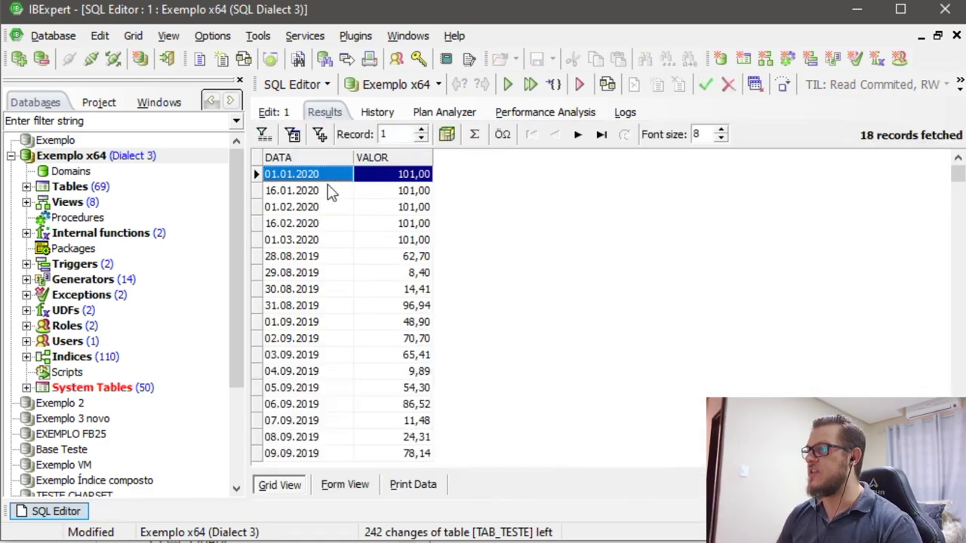
click(274, 112)
drag(681, 228, 284, 179)
click(415, 295)
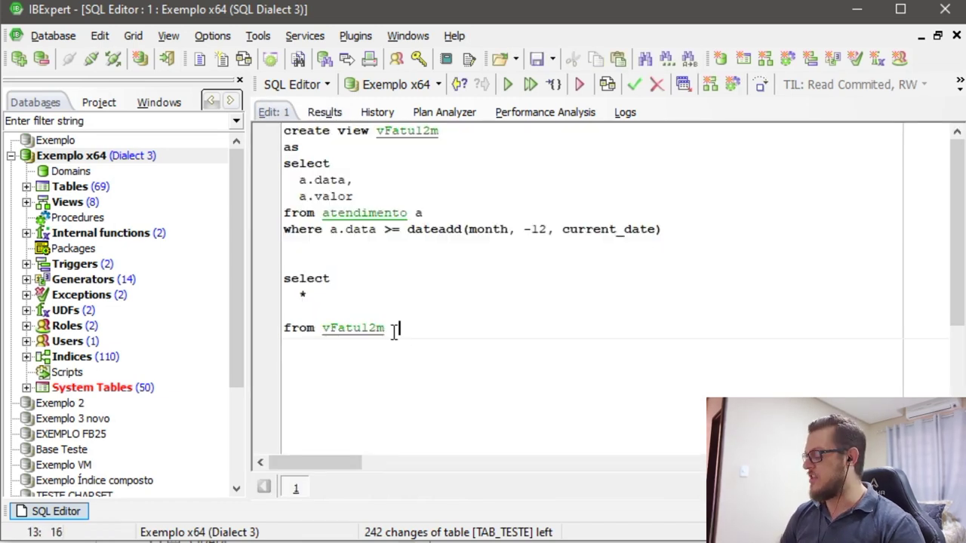
double_click(393, 330)
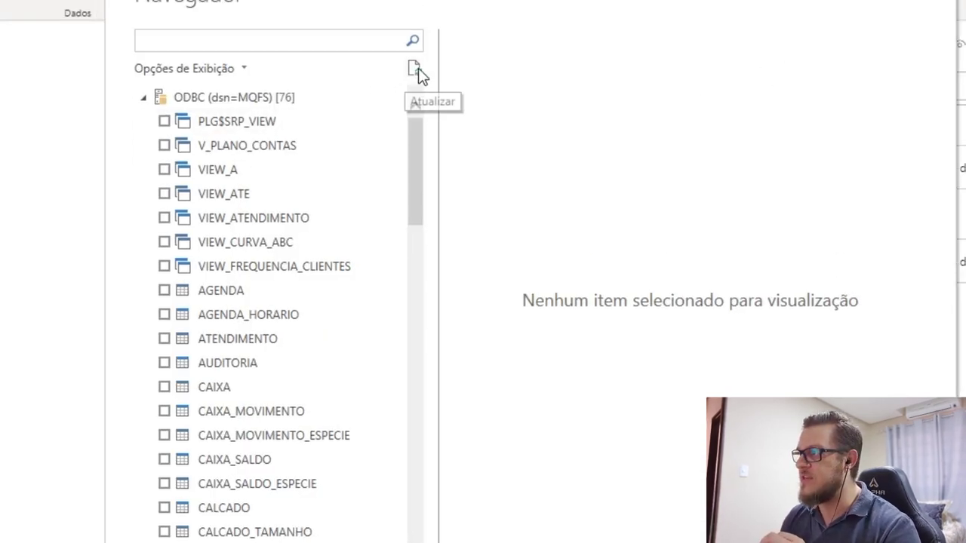
Step: Switch to Power BI Desktop and refresh the object list of the MQFS ODBC source in the Navigator
click(417, 71)
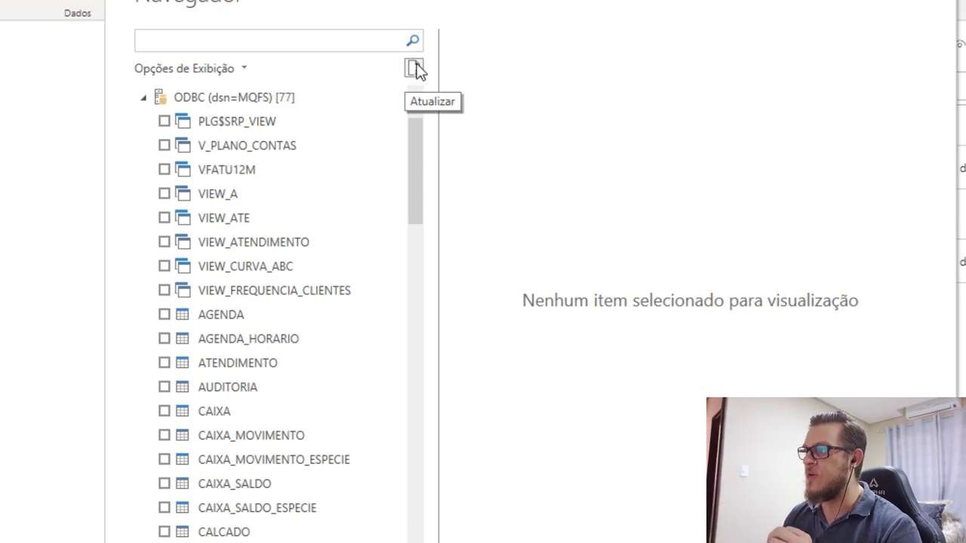